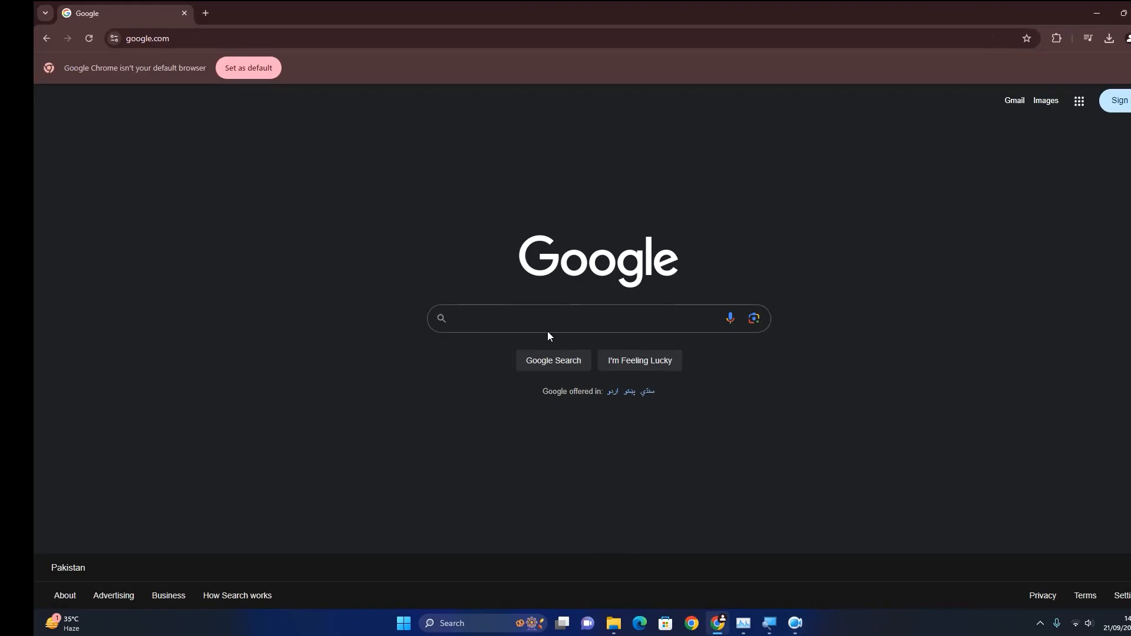
# - Search Google for "virtual box"
pyautogui.click(547, 327)
pyautogui.write('virtual box')
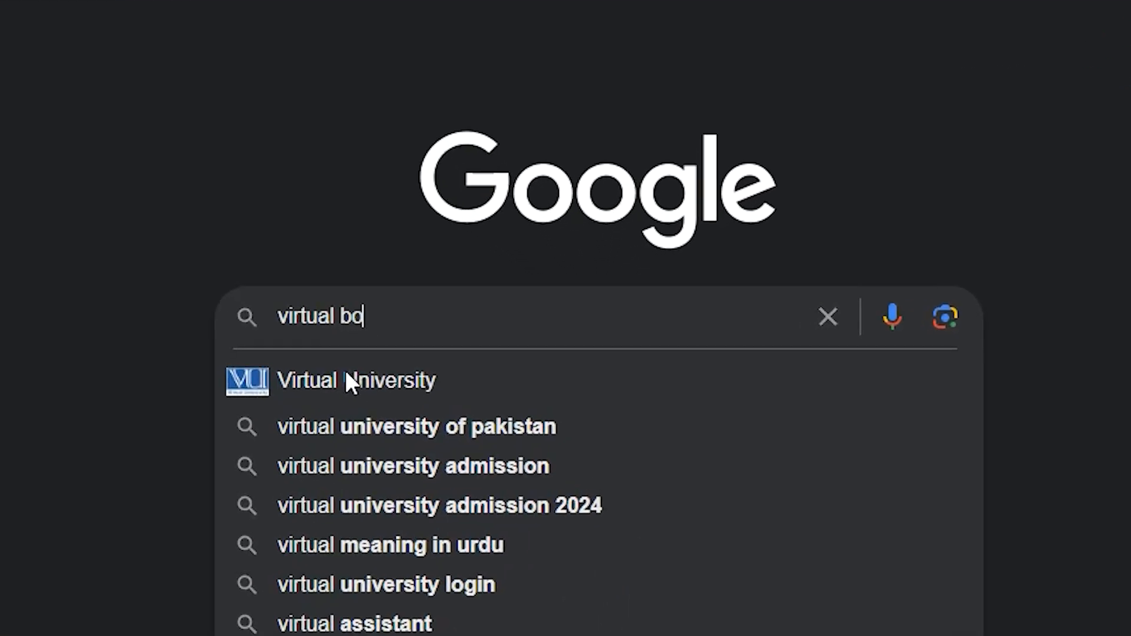
pyautogui.click(301, 383)
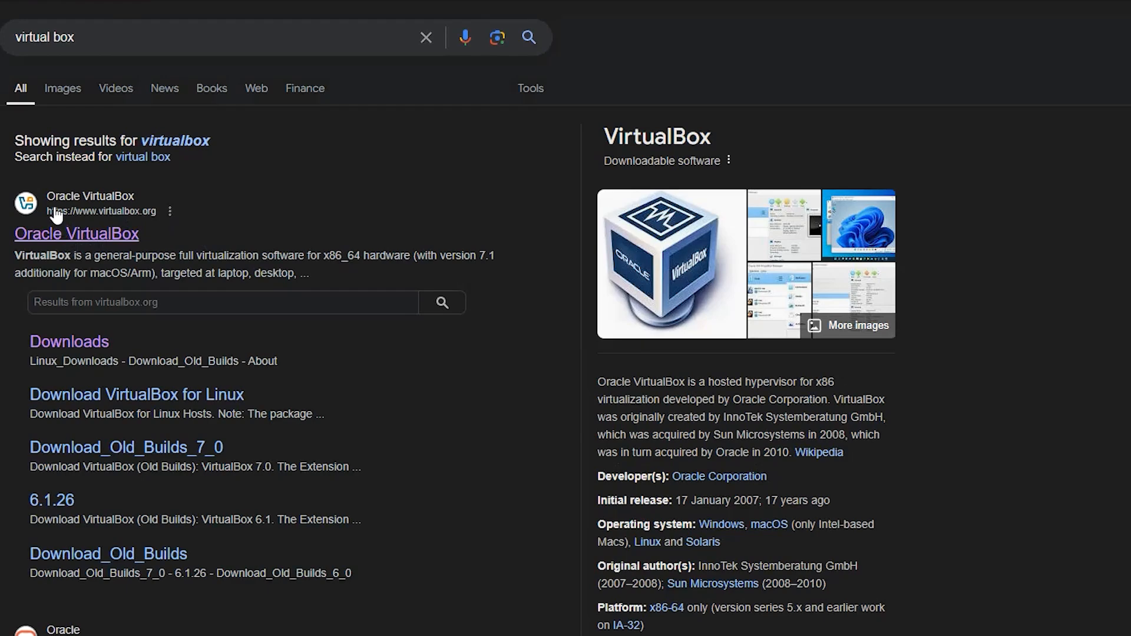
# - Open the Oracle VirtualBox website and download the Windows hosts platform package from its download page
pyautogui.click(113, 235)
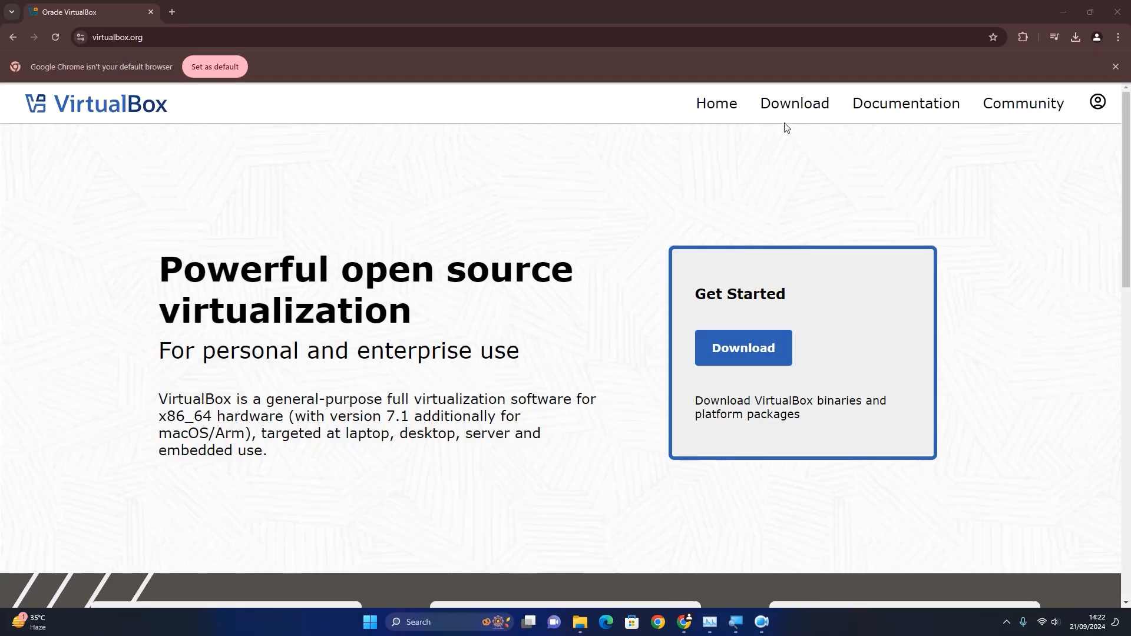
pyautogui.click(788, 112)
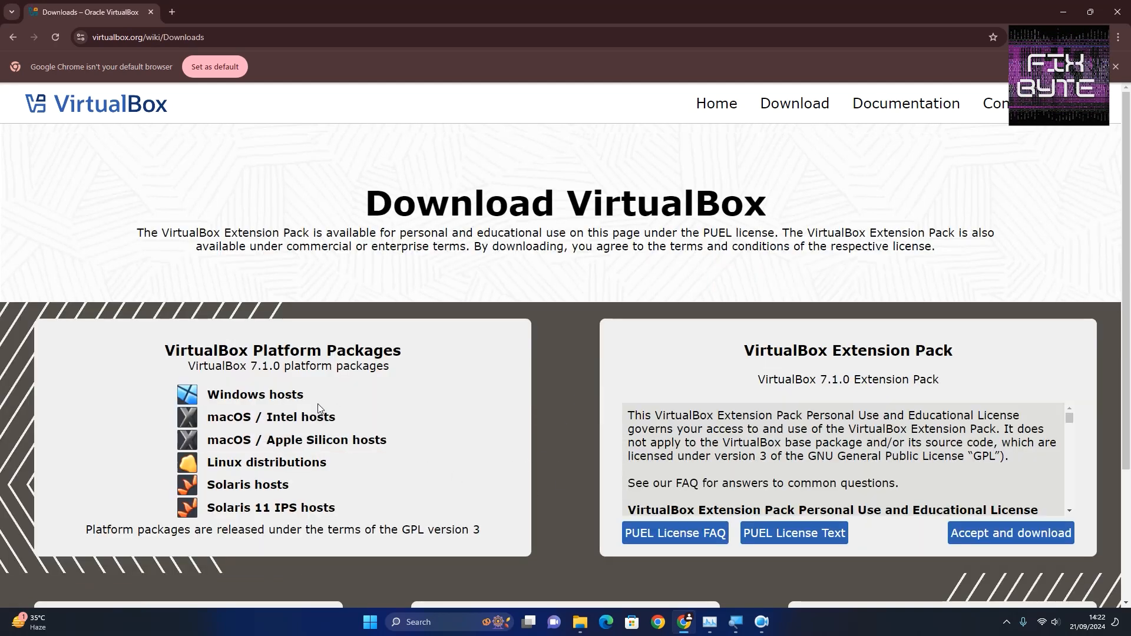
pyautogui.click(260, 399)
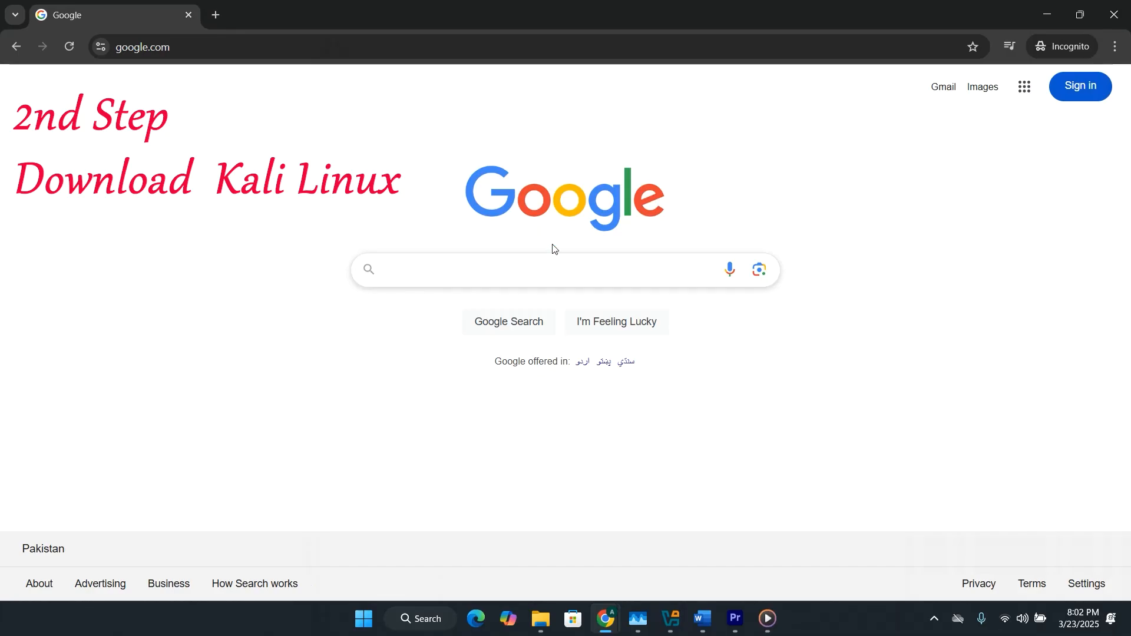
# - Search Google for "kali linux" and open the official Download / Get Kali page
pyautogui.click(507, 271)
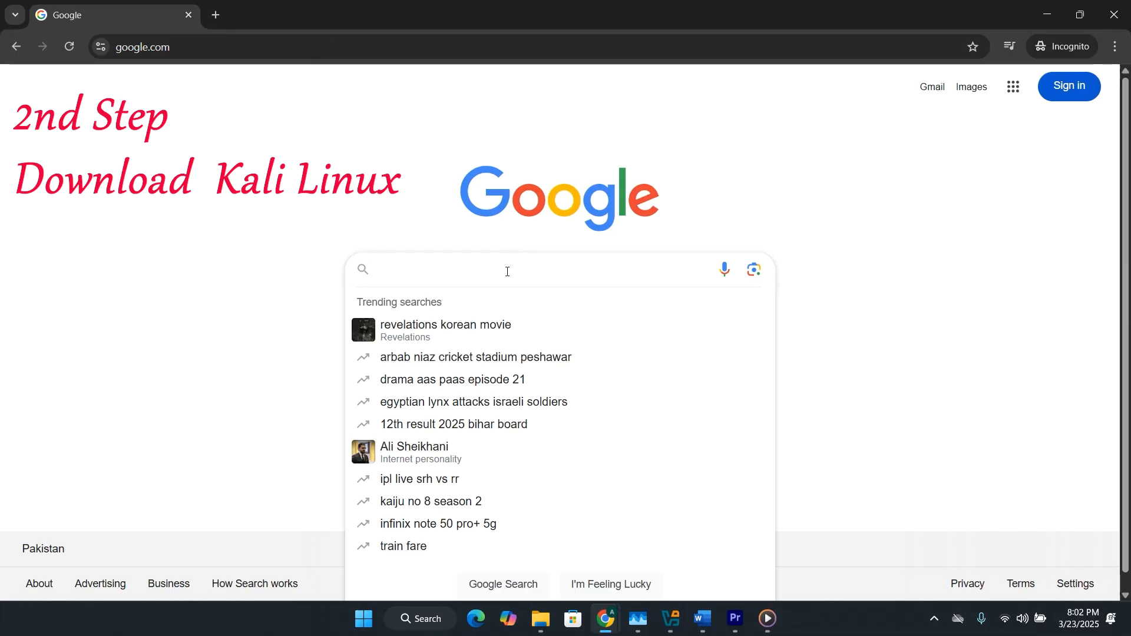
pyautogui.write('kali linux')
pyautogui.press('Return')
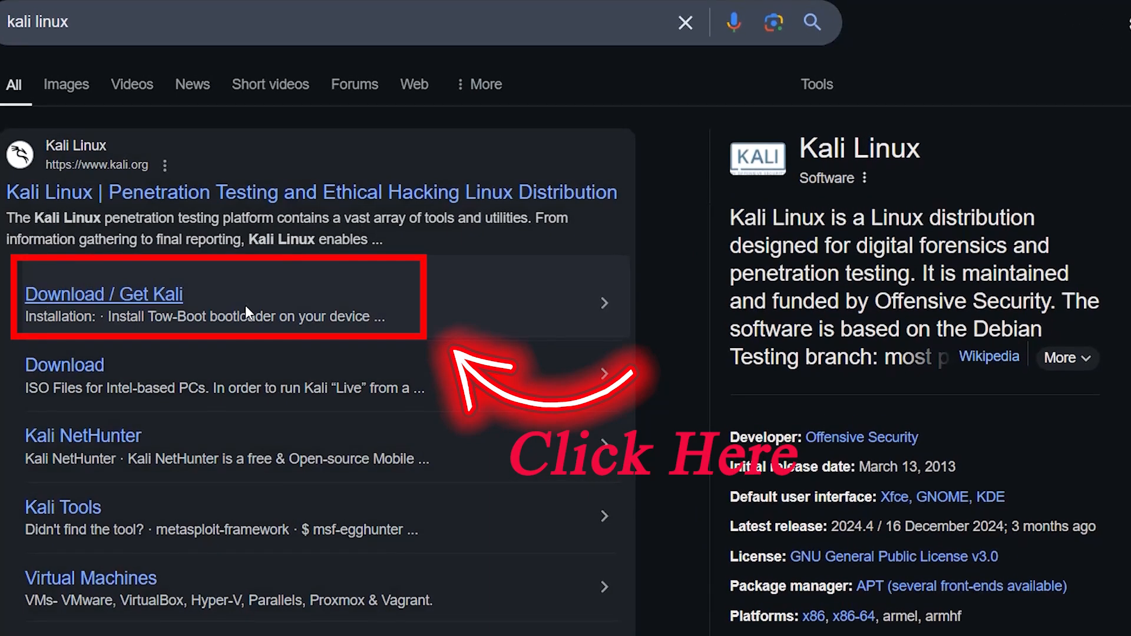
pyautogui.click(246, 306)
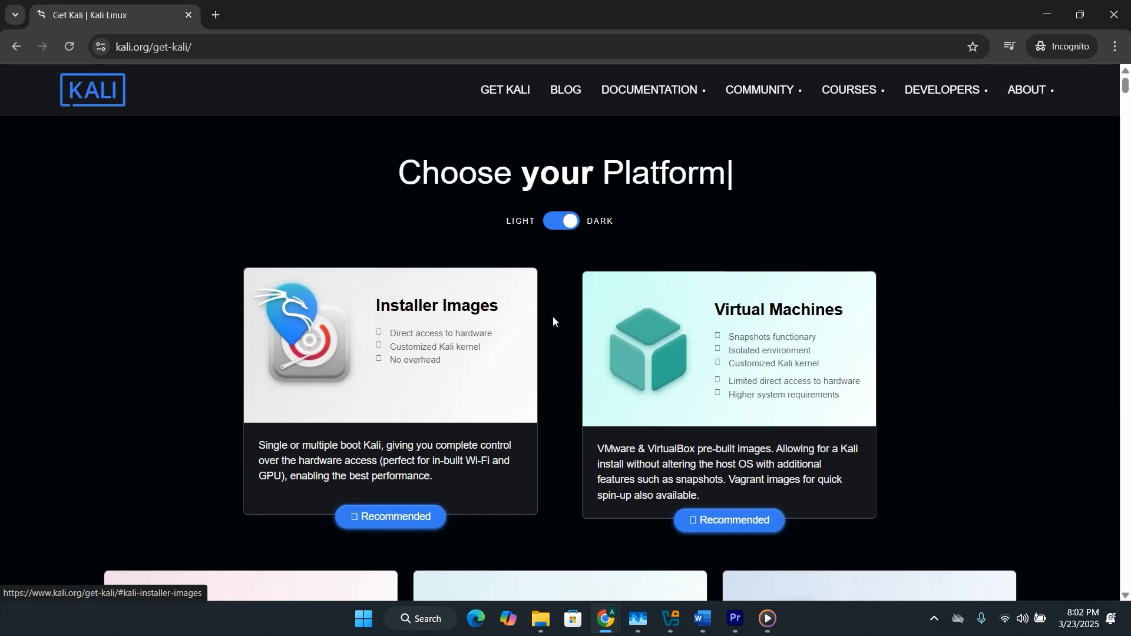
# - Review the platform choices and the Installer Images section of the Get Kali page, including the Kali Linux 2025.1a release heading
pyautogui.scroll(-4, 619, 323)
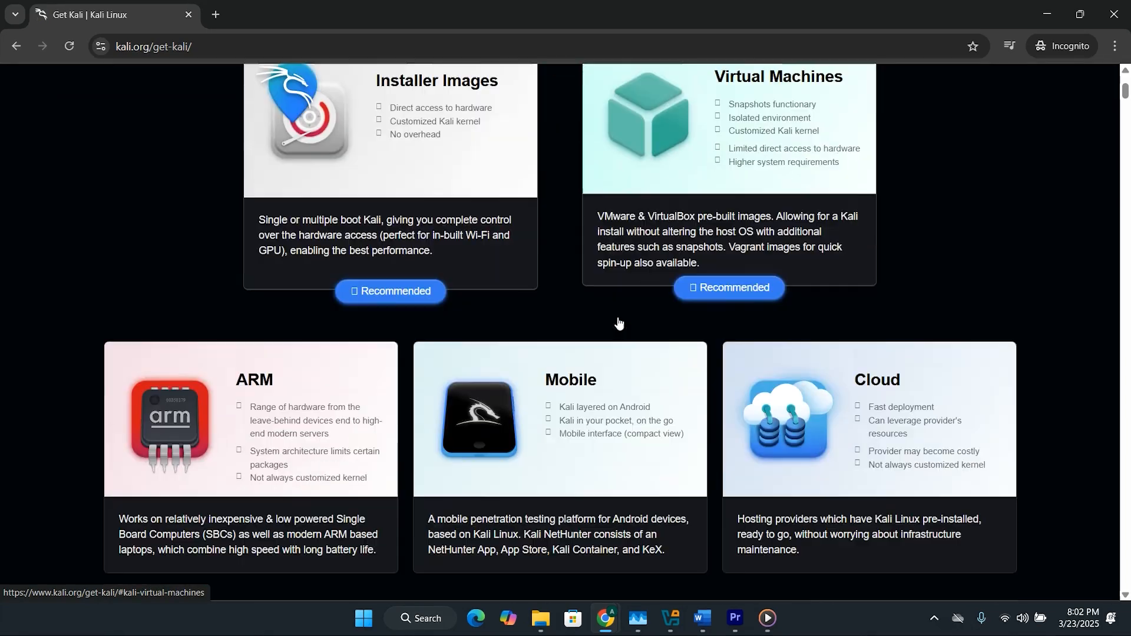
pyautogui.scroll(-5, 618, 323)
pyautogui.scroll(-10, 619, 323)
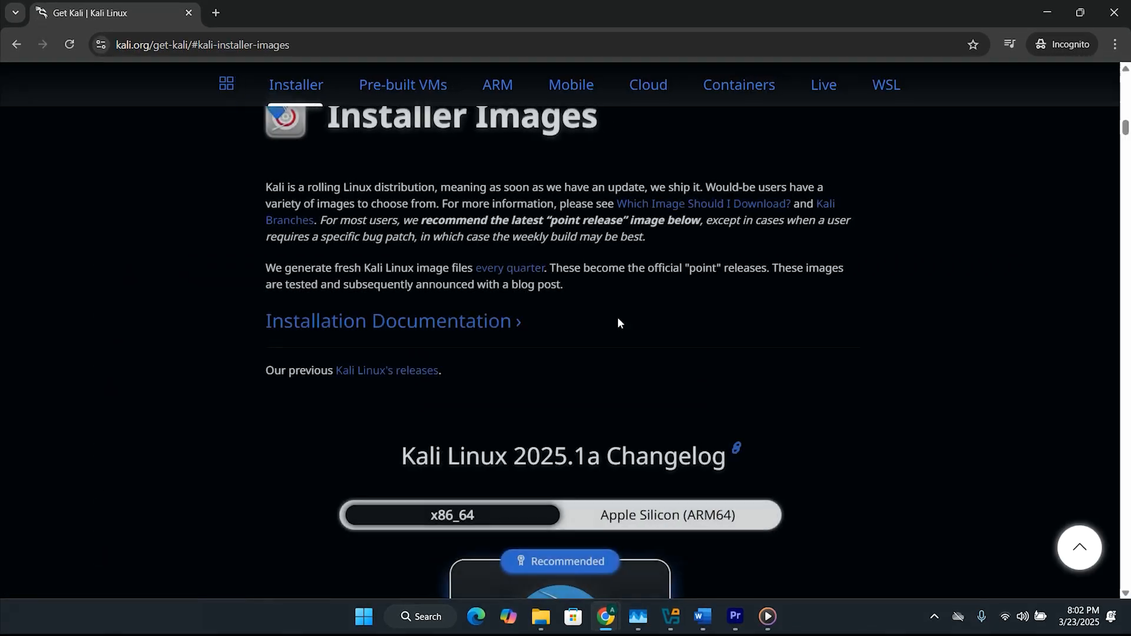
pyautogui.scroll(-2, 617, 323)
pyautogui.moveTo(395, 311); pyautogui.dragTo(537, 310)
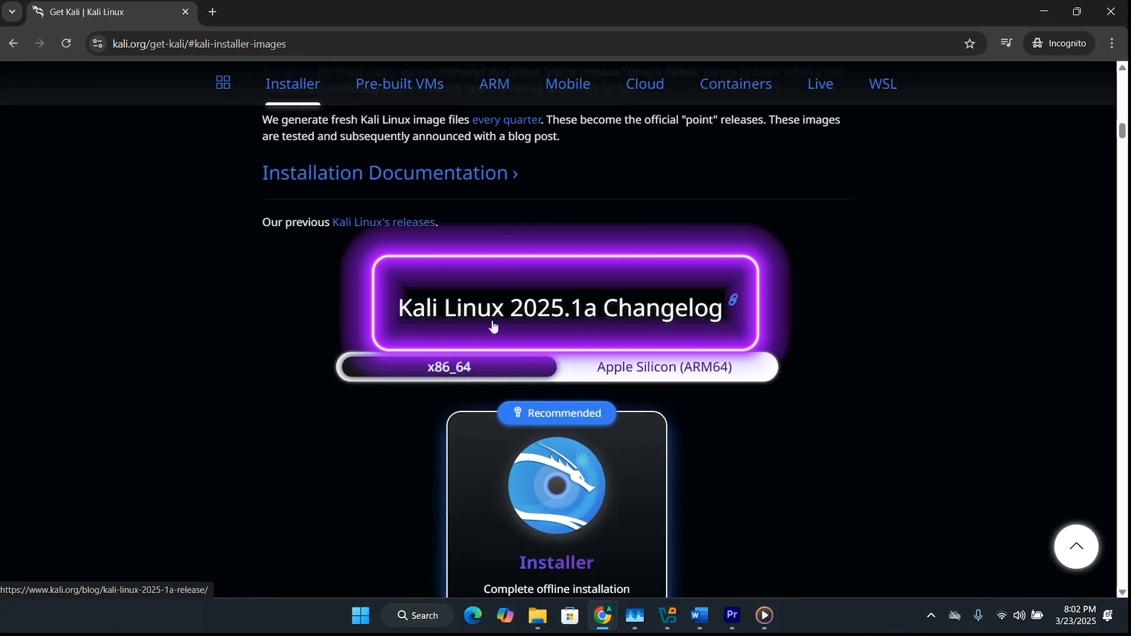
pyautogui.scroll(5, 794, 326)
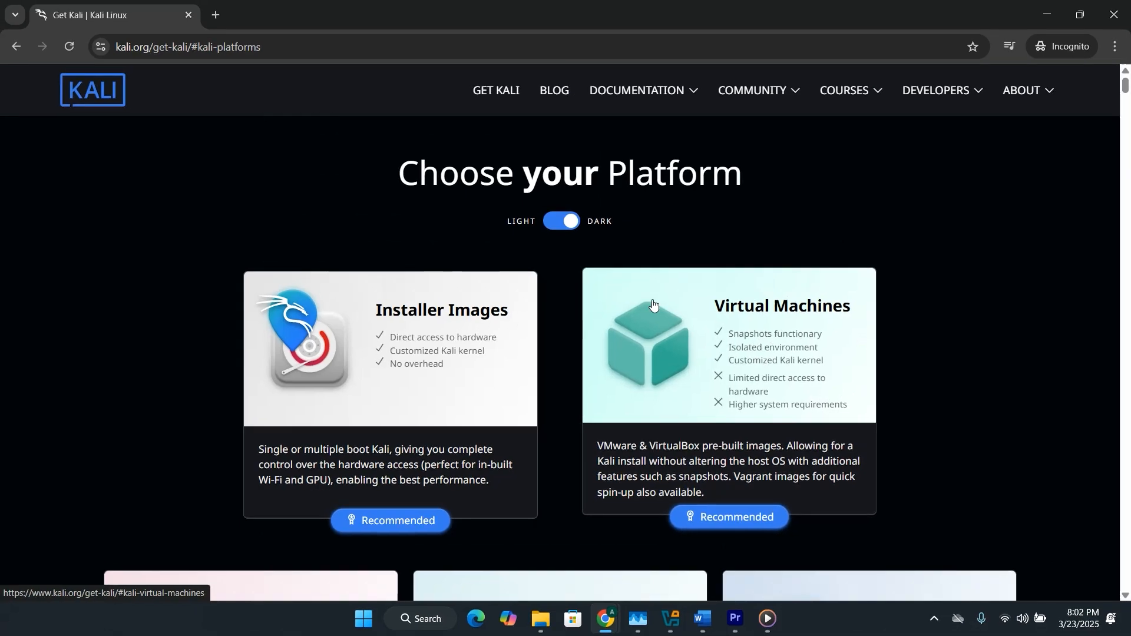
# - Download the pre-built Kali Linux 2025.1a VirtualBox virtual machine archive and save it to the Downloads folder
pyautogui.click(748, 339)
pyautogui.scroll(-2, 416, 395)
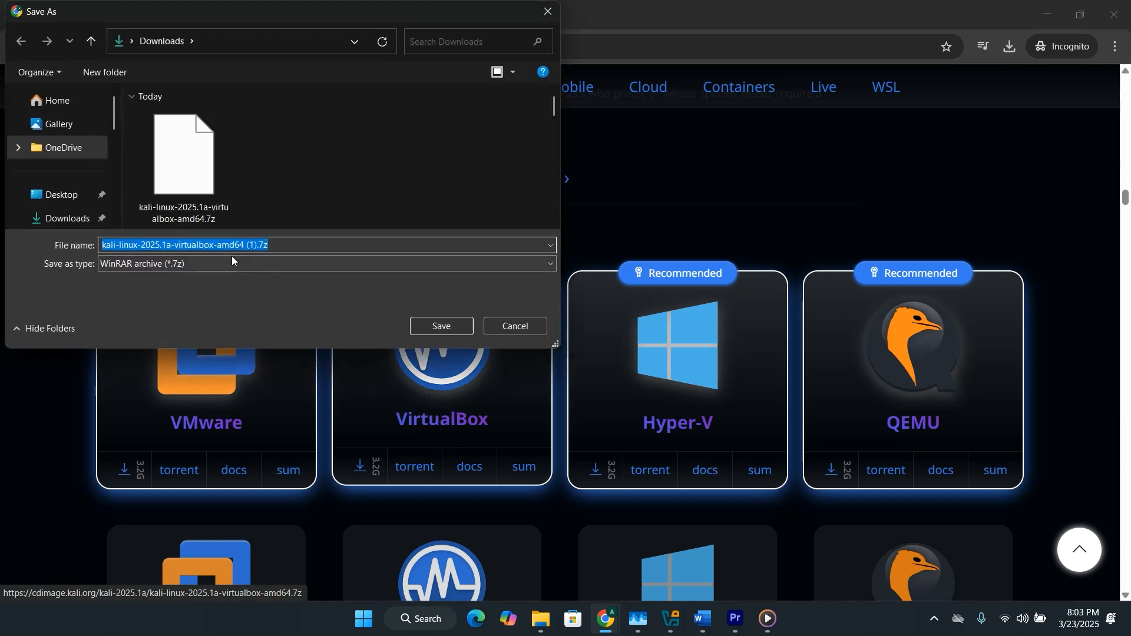
pyautogui.click(437, 326)
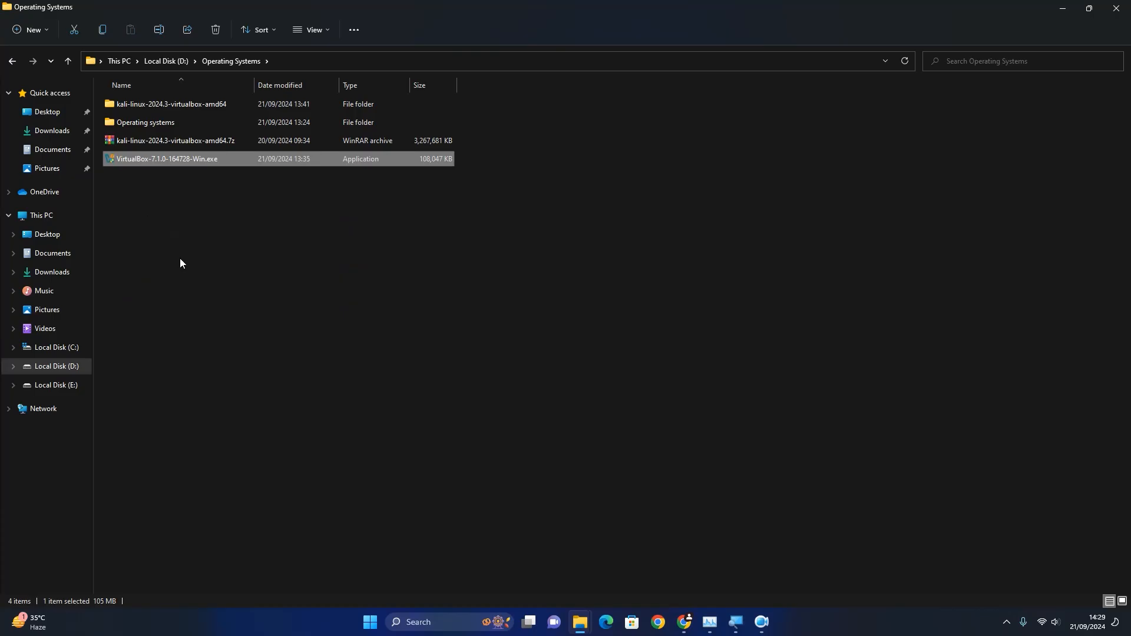
# - Run VirtualBox-7.1.0-164728-Win.exe and accept the default features and install location in the custom setup
pyautogui.click(179, 258)
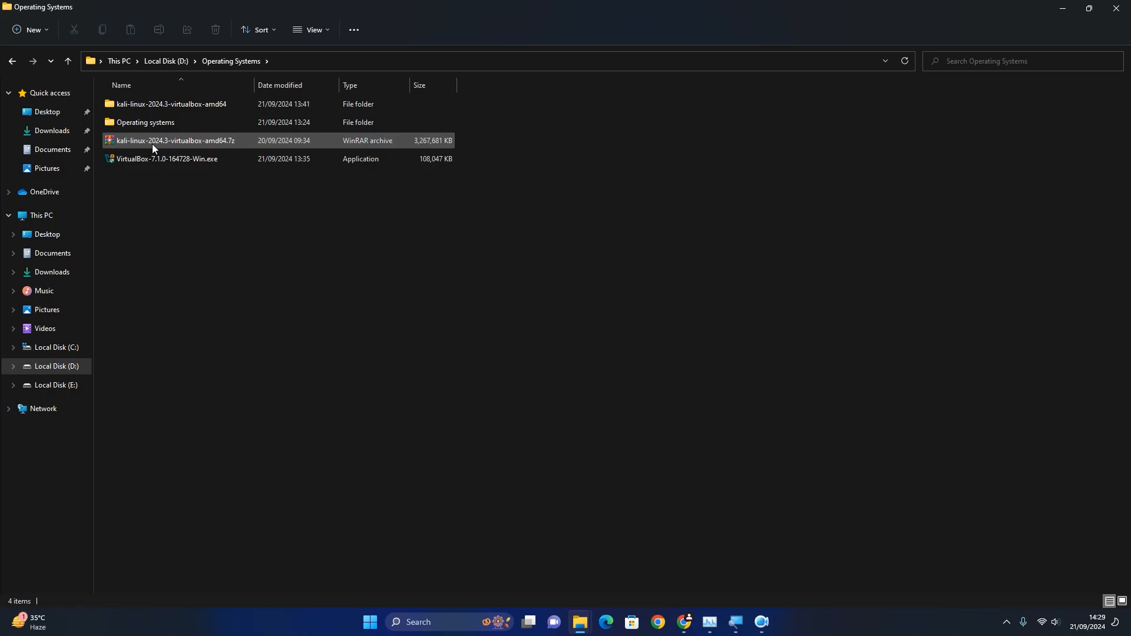
pyautogui.click(194, 160)
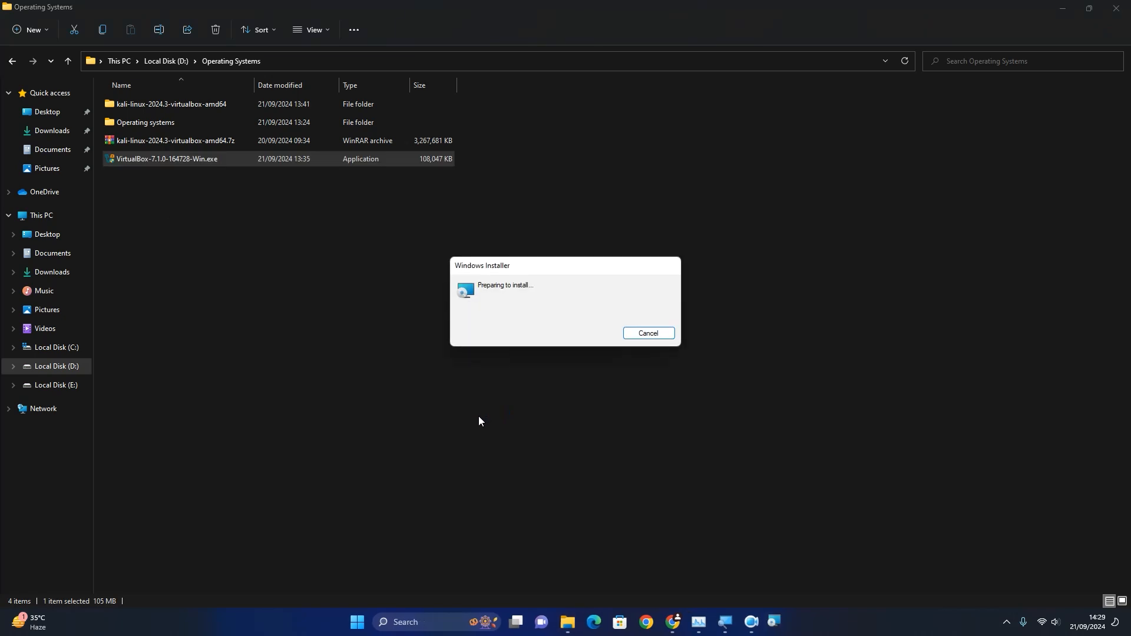
pyautogui.click(621, 401)
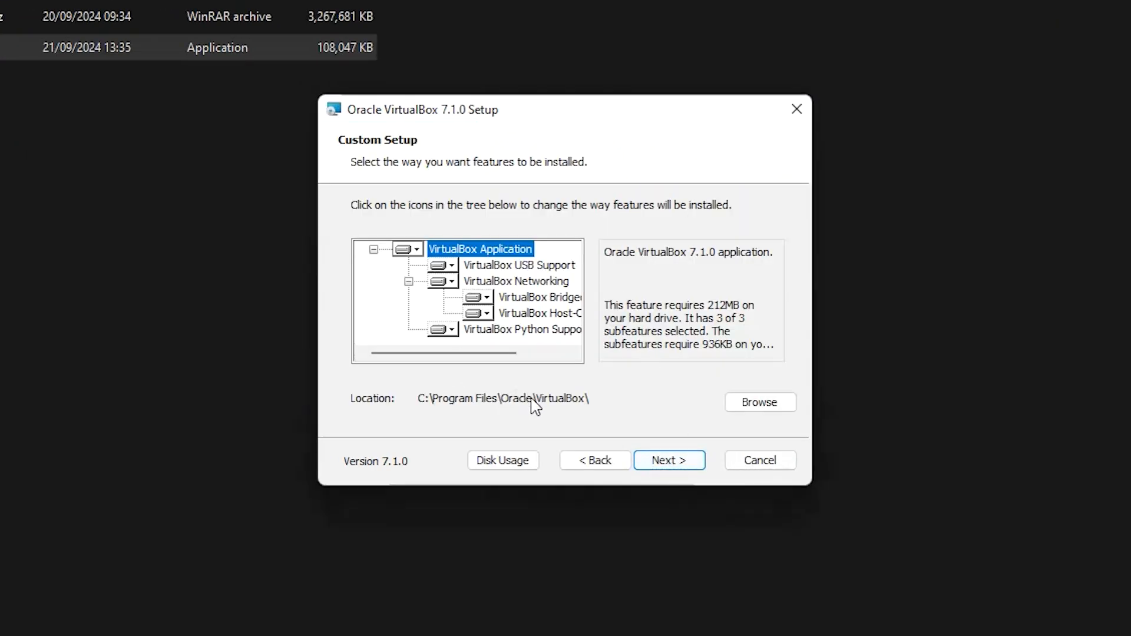
pyautogui.click(670, 465)
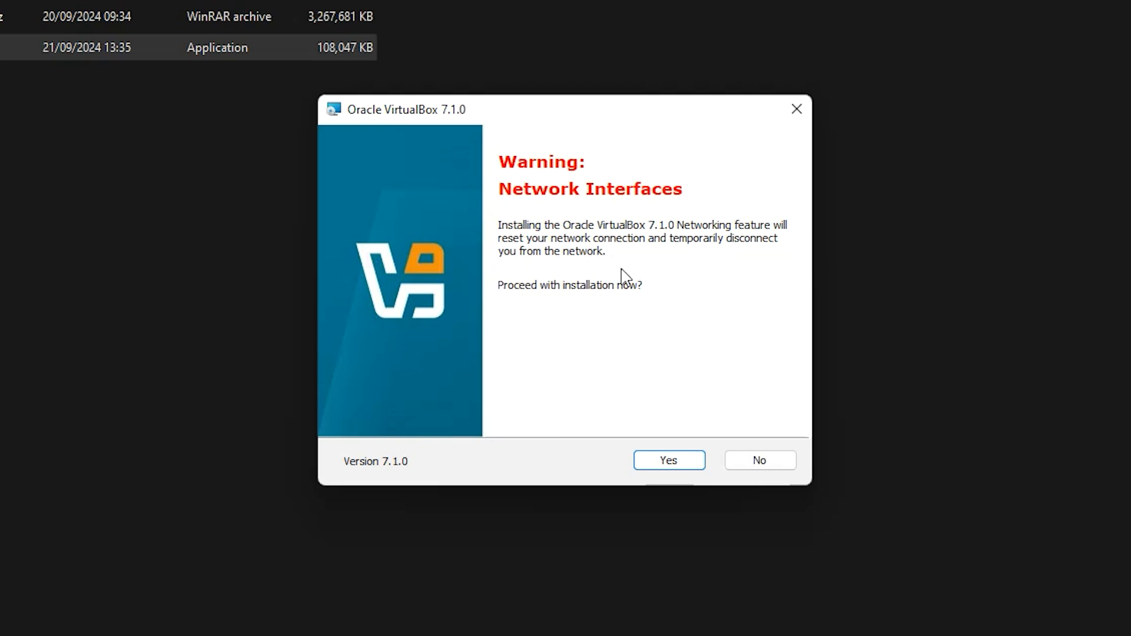
# - Agree to proceed past the network interfaces warning and the missing Python Core / win32api dependencies notice
pyautogui.click(660, 466)
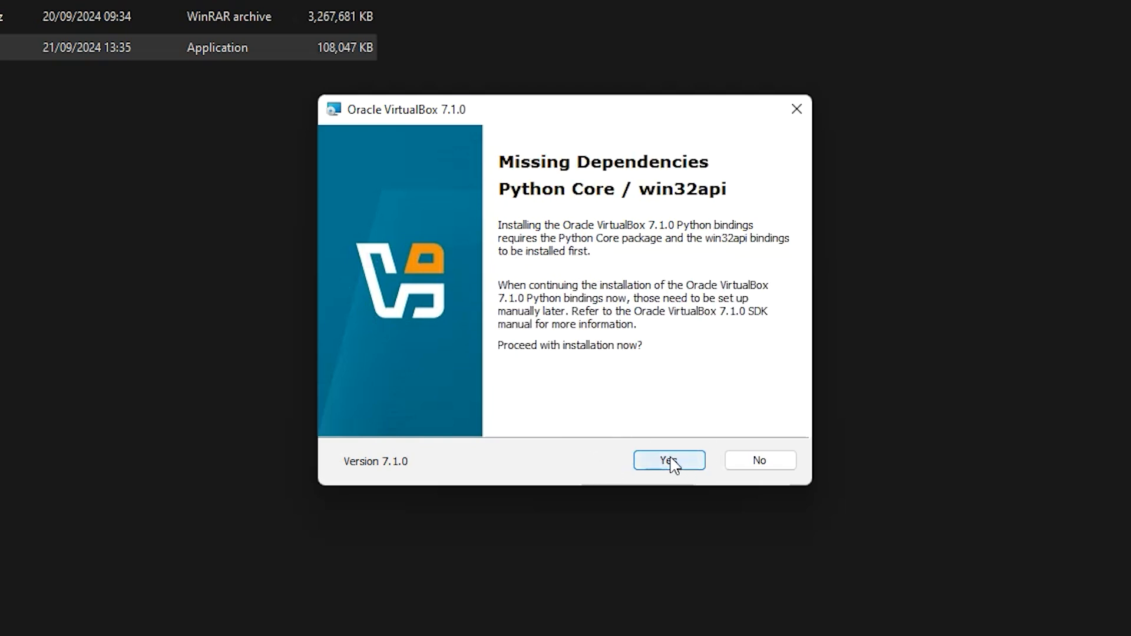
pyautogui.click(674, 466)
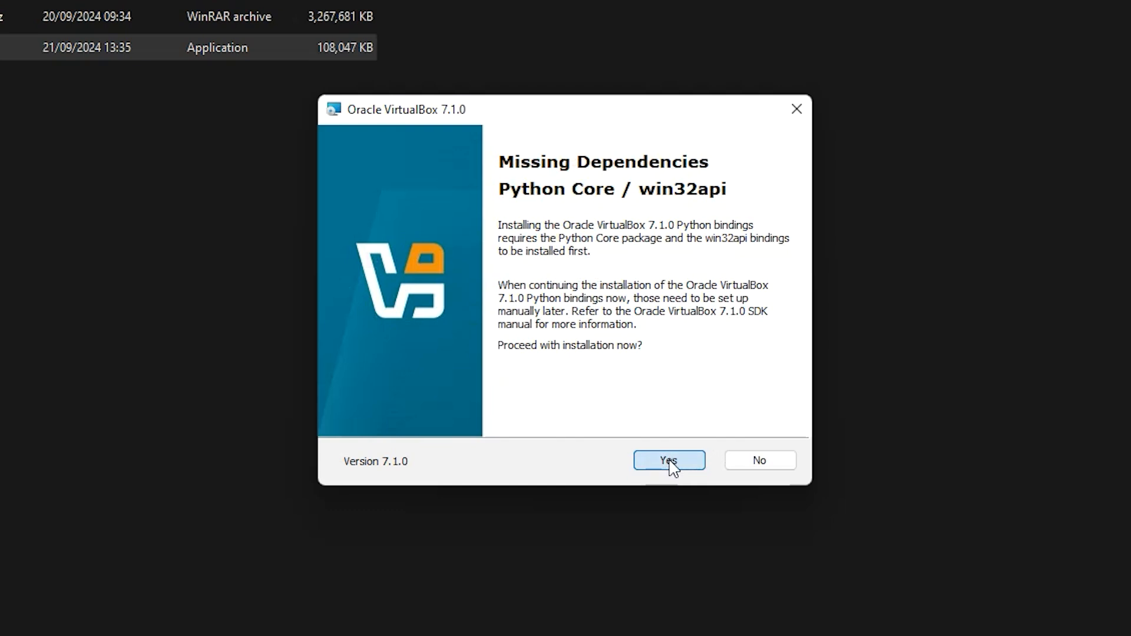
pyautogui.click(670, 461)
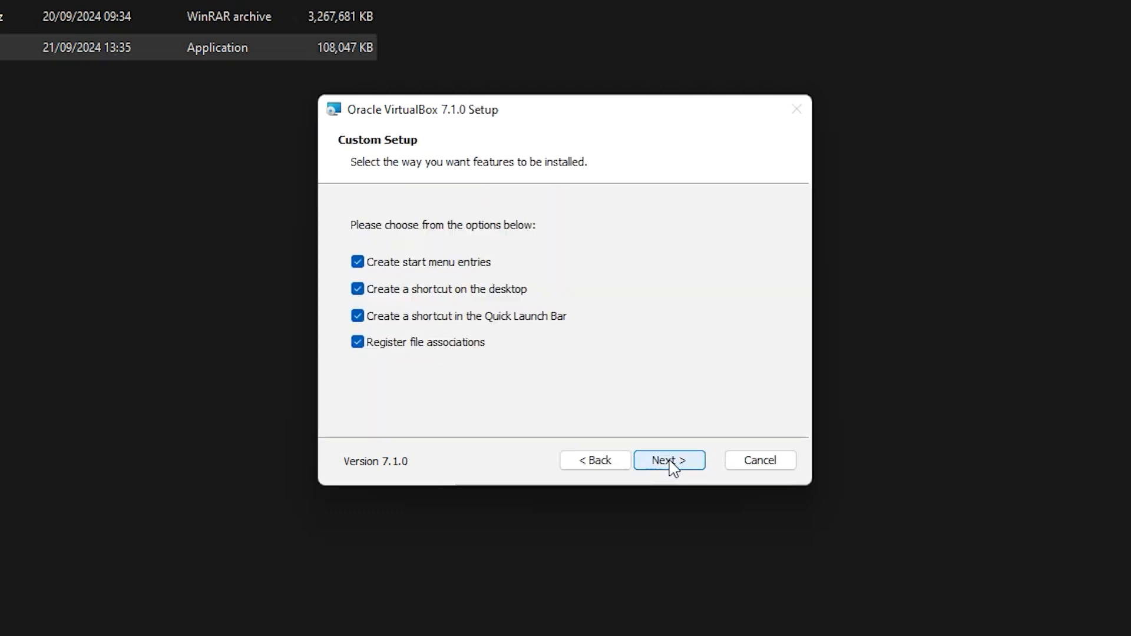
# - Deselect registering file associations, then install VirtualBox 7.1.0 and finish the setup without starting the program
pyautogui.click(426, 343)
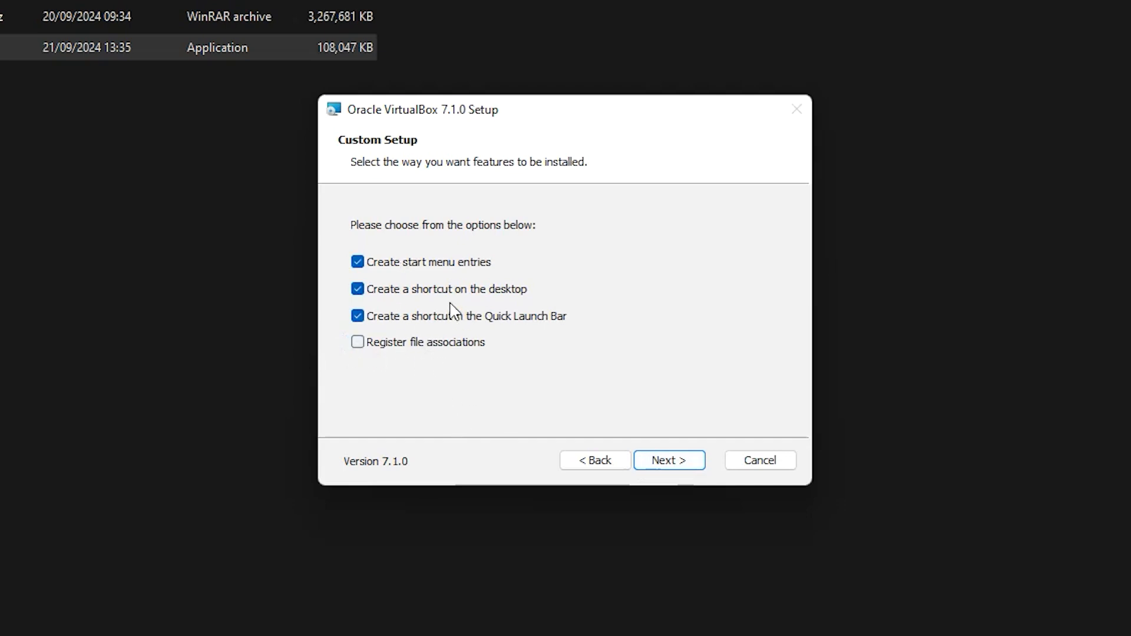
pyautogui.click(658, 463)
pyautogui.click(671, 466)
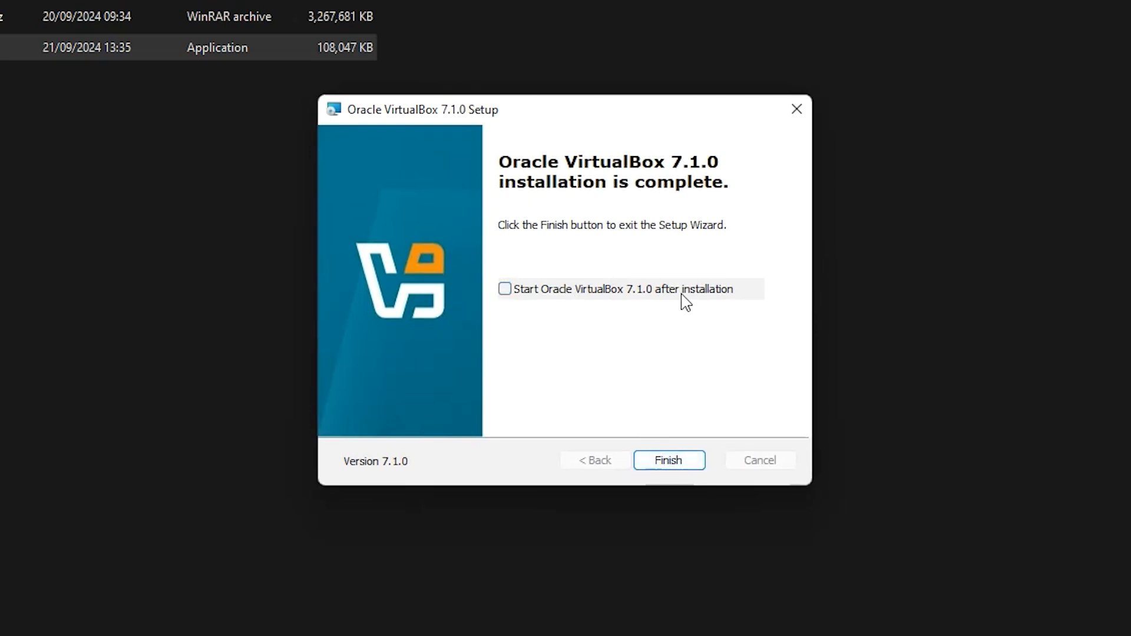
pyautogui.click(693, 460)
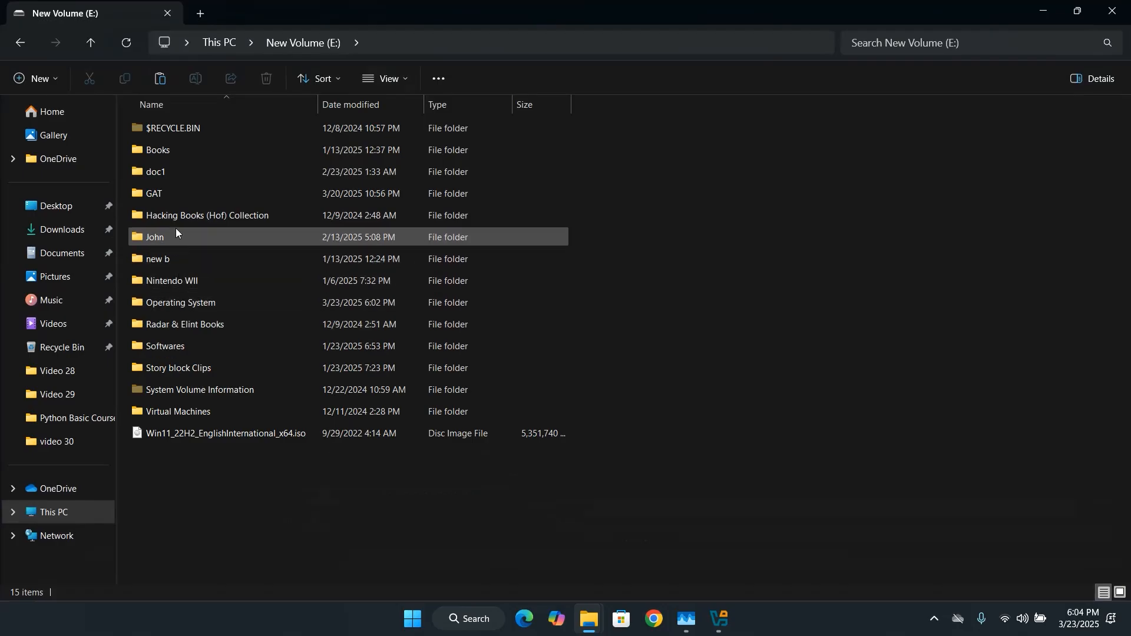
# - In the Operating System folder on drive E, extract the Kali Linux archive with WinRAR into the folder "kali-linux-2025.1a-virtualbox-amd64"
pyautogui.click(167, 150)
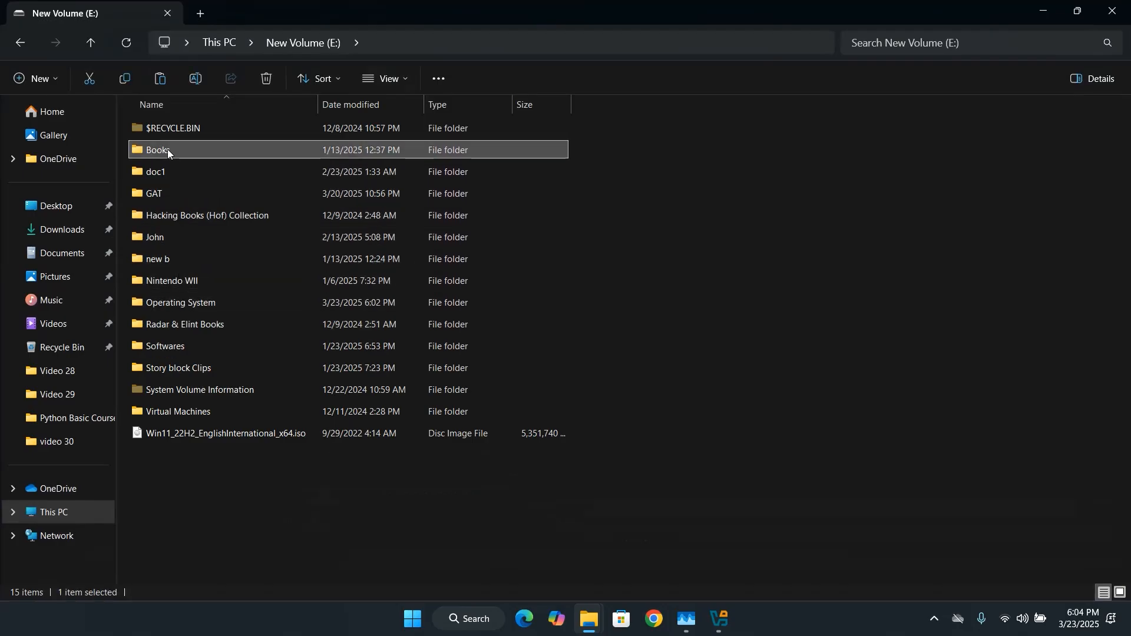
pyautogui.press('o')
pyautogui.doubleClick(154, 306)
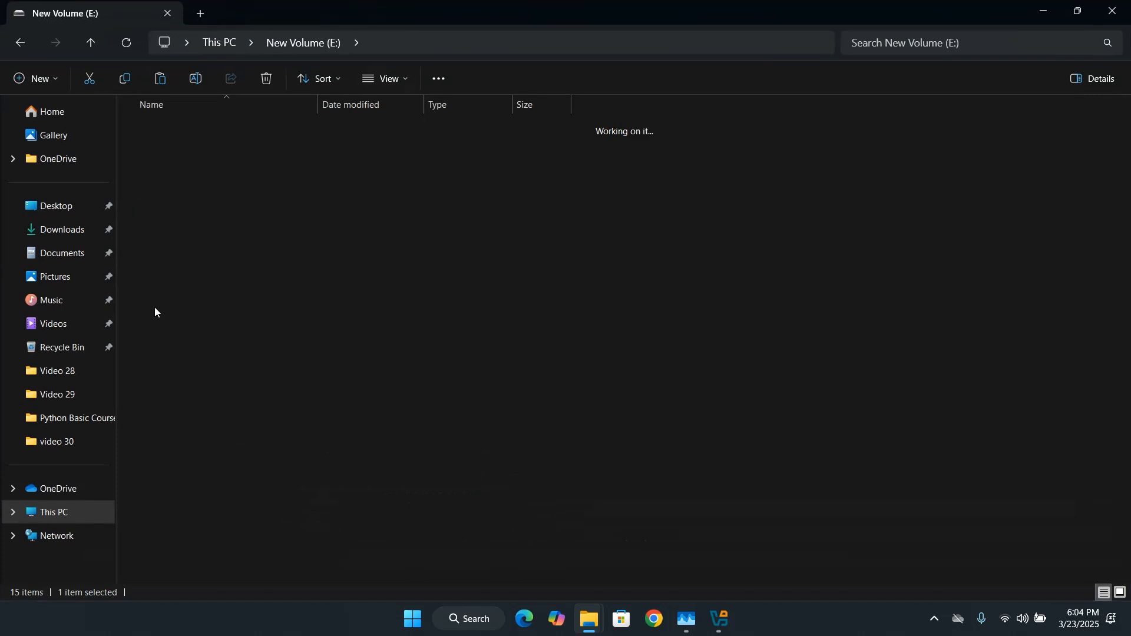
pyautogui.rightClick(121, 68)
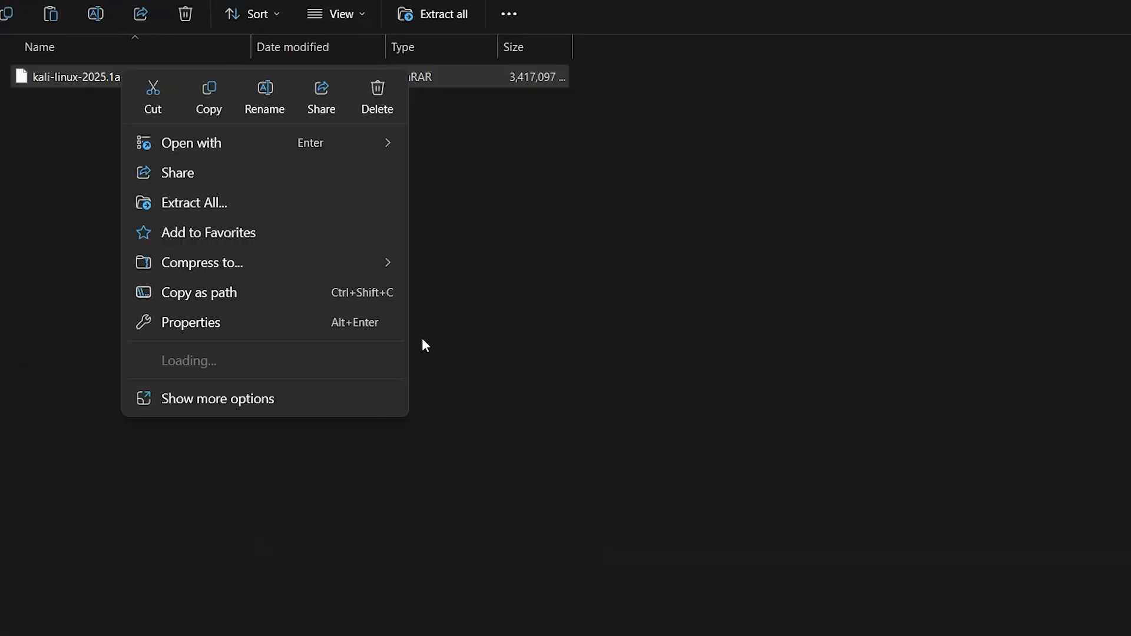
pyautogui.moveTo(328, 363)
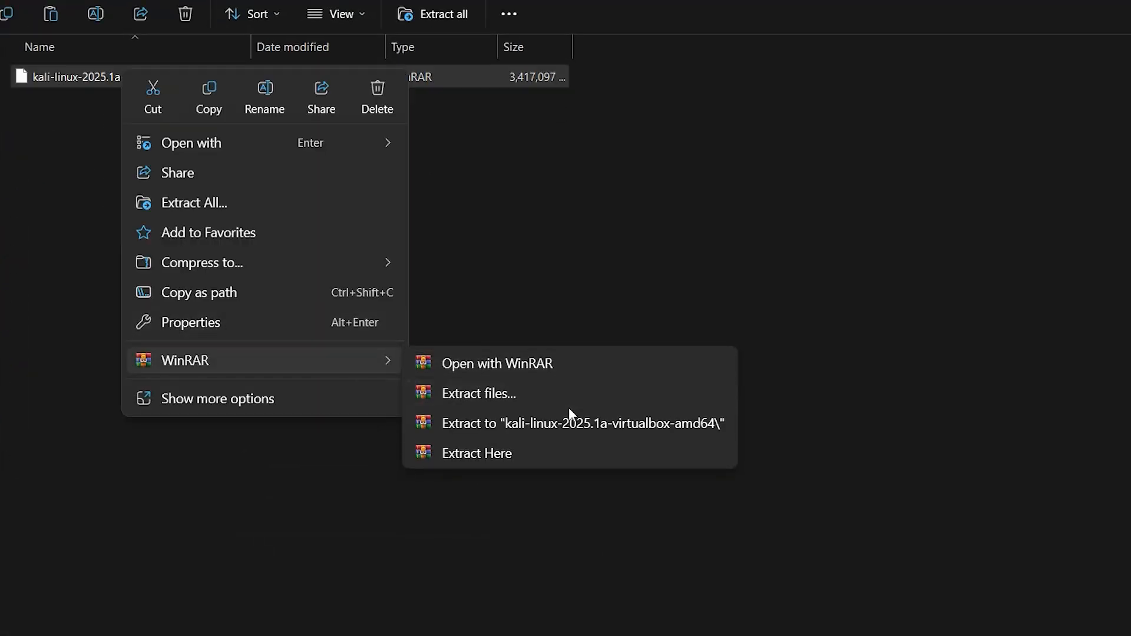
pyautogui.click(487, 424)
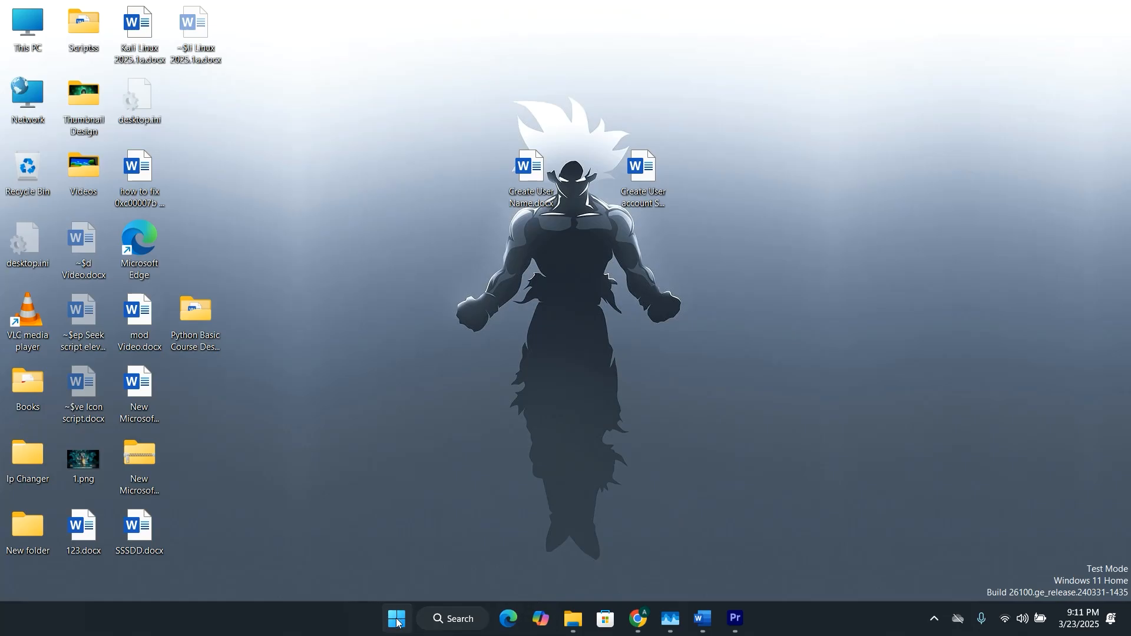
# - Switch to Oracle VirtualBox Manager and add kali-linux-2025.1a-virtualbox-amd64.vbox from the extracted folder under Operating System on drive E
pyautogui.click(406, 624)
pyautogui.write('vir')
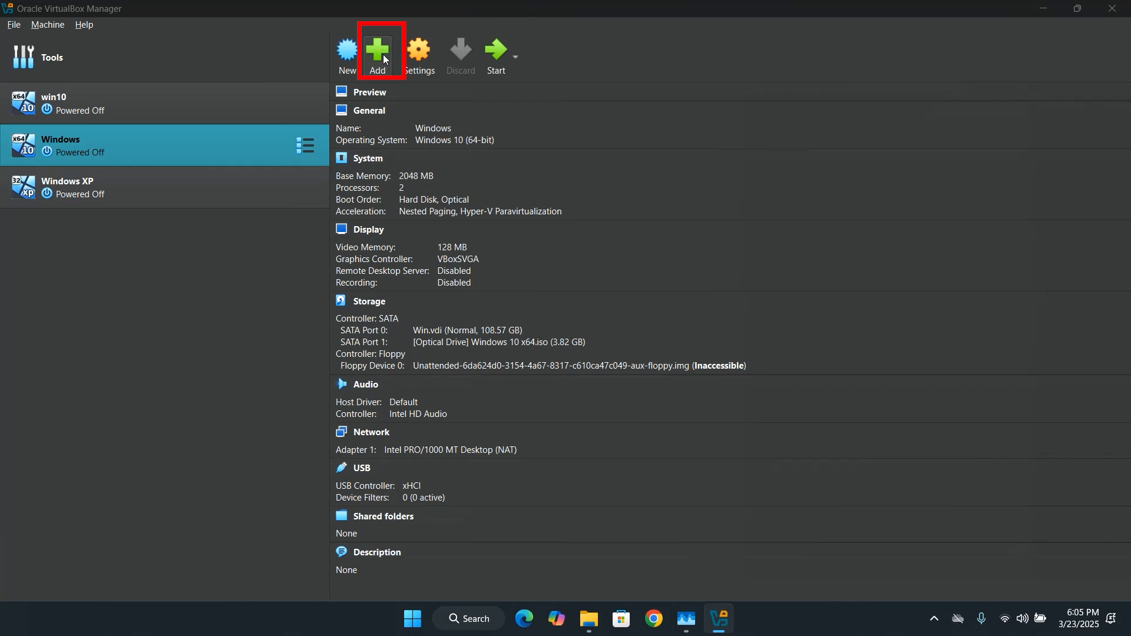
pyautogui.click(380, 53)
pyautogui.scroll(-2, 79, 266)
pyautogui.click(59, 230)
pyautogui.doubleClick(188, 183)
pyautogui.scroll(-2, 207, 221)
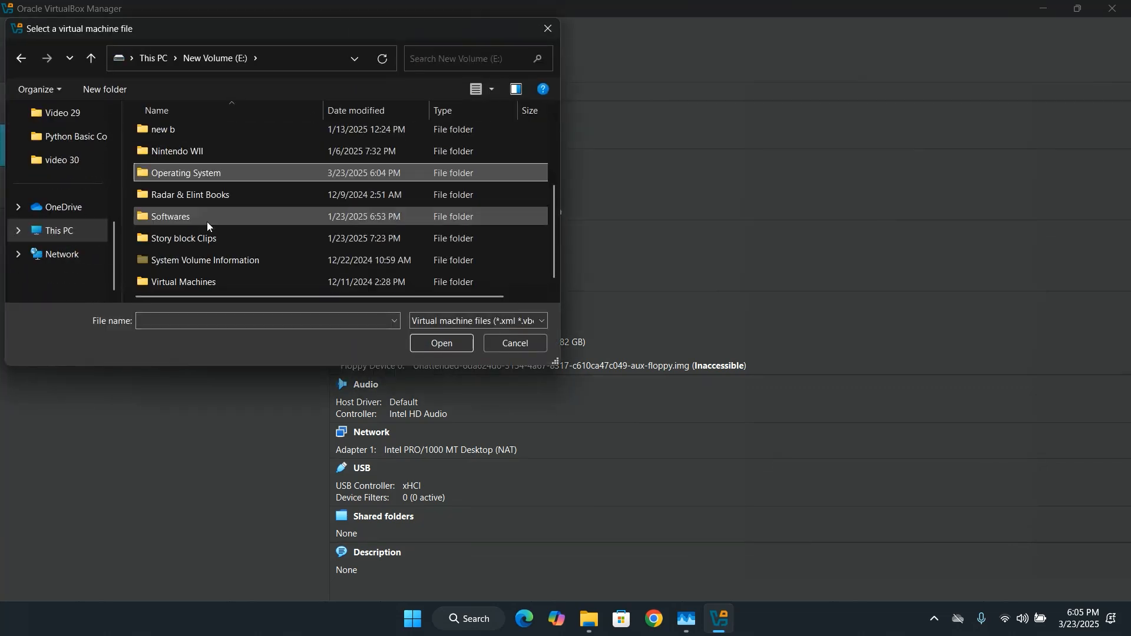
pyautogui.doubleClick(180, 171)
pyautogui.doubleClick(194, 137)
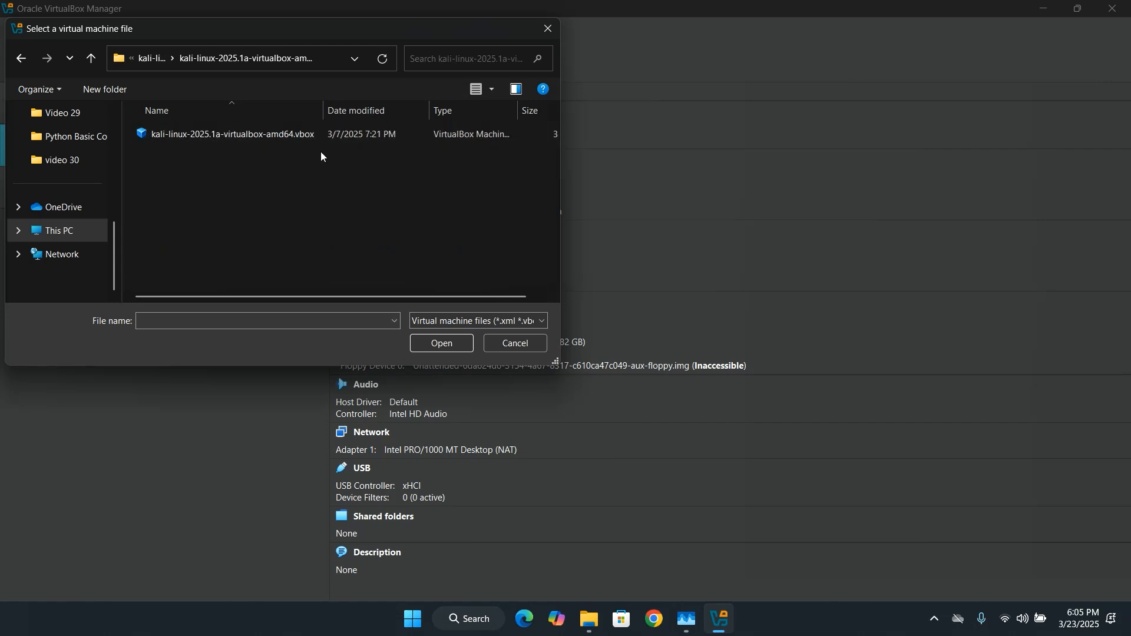
pyautogui.moveTo(560, 179); pyautogui.dragTo(870, 184)
pyautogui.click(272, 131)
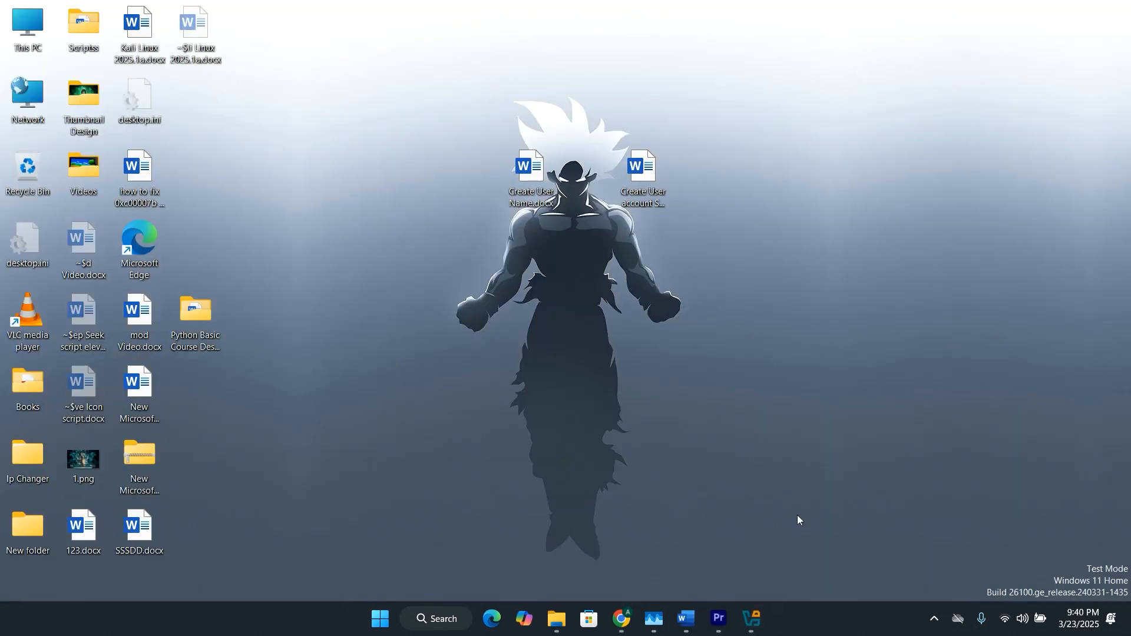
# - Check in Task Manager's CPU performance details whether virtualization is enabled on the host, then close Task Manager
pyautogui.rightClick(856, 629)
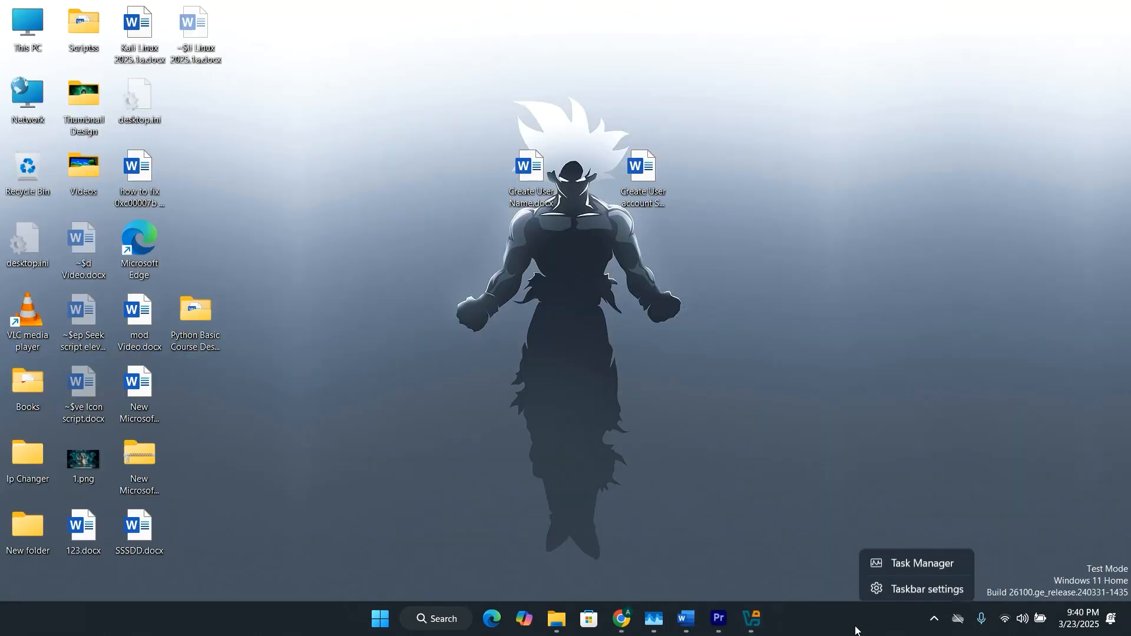
pyautogui.click(911, 566)
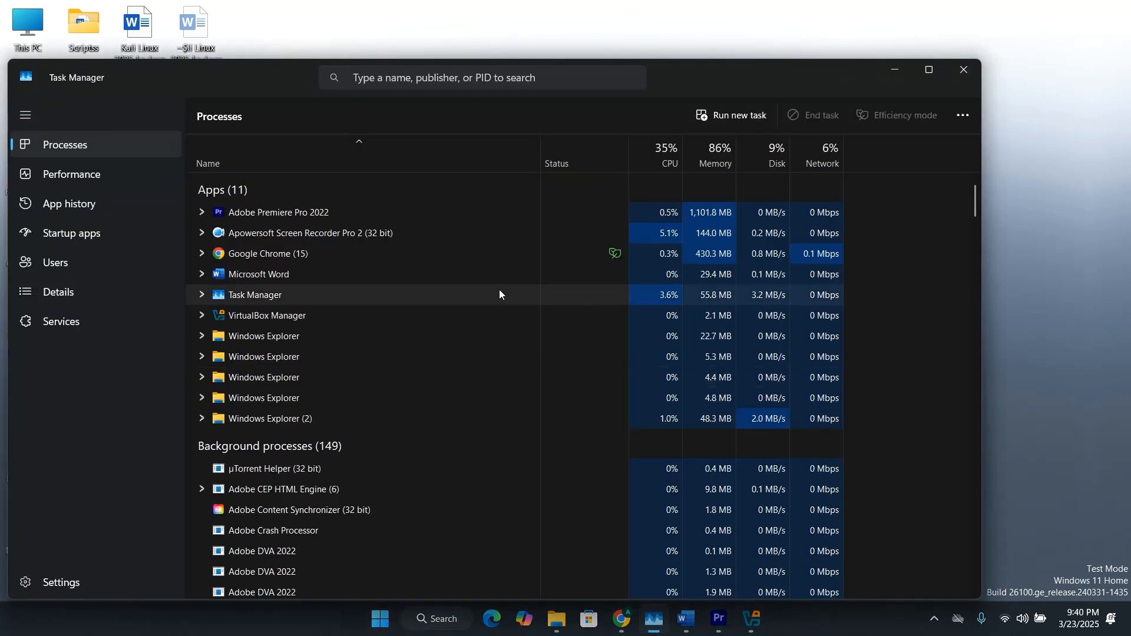
pyautogui.click(75, 174)
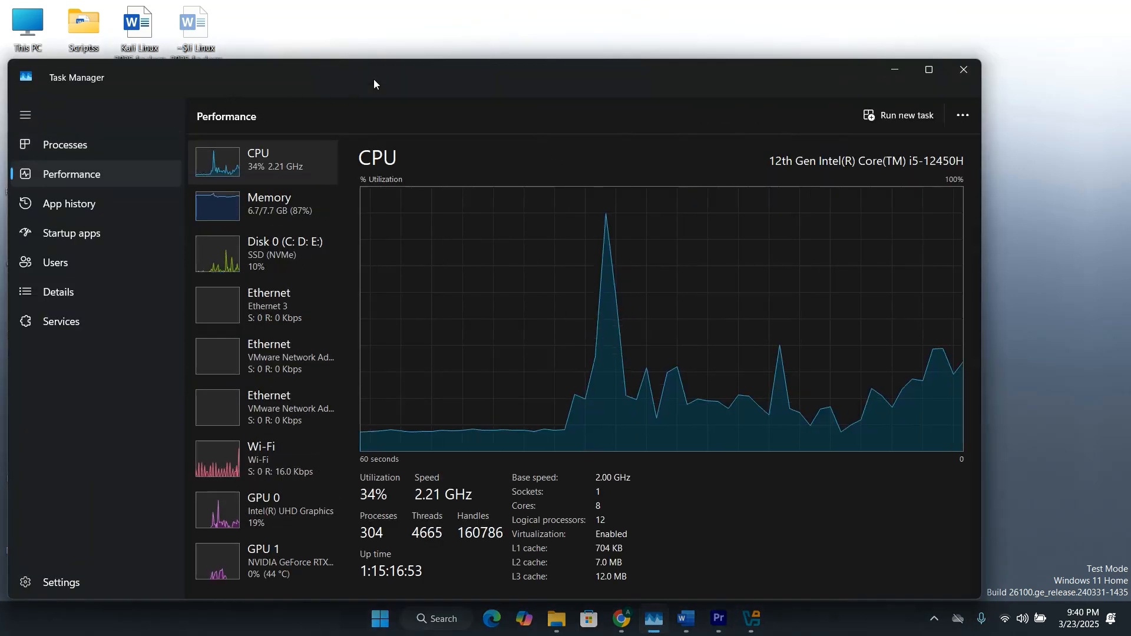
pyautogui.moveTo(374, 78); pyautogui.dragTo(400, 96)
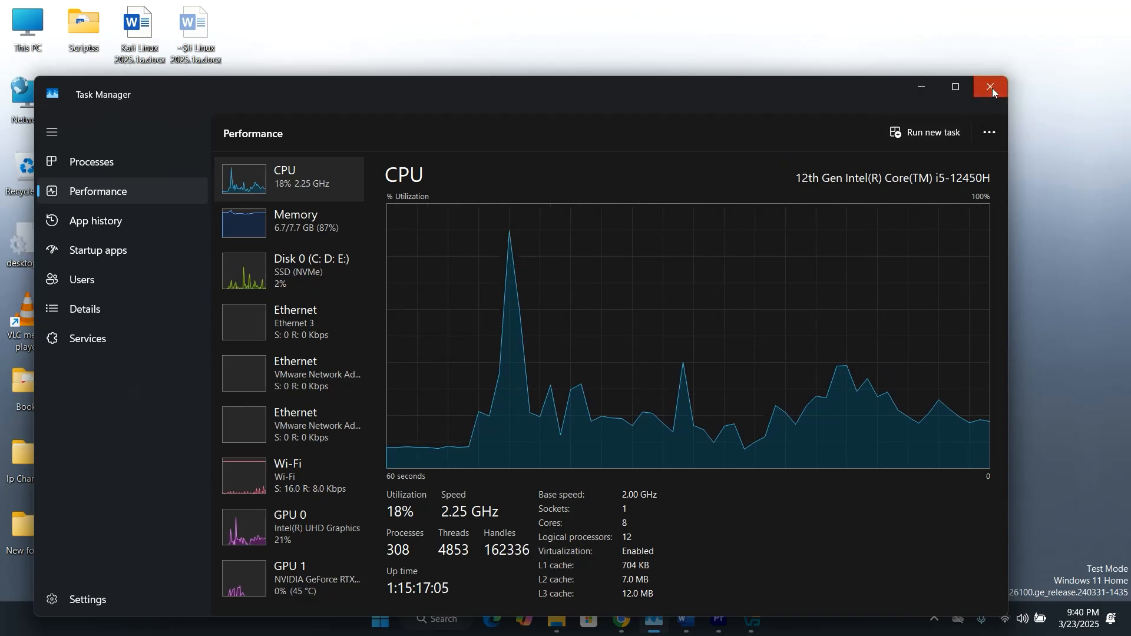
pyautogui.click(992, 87)
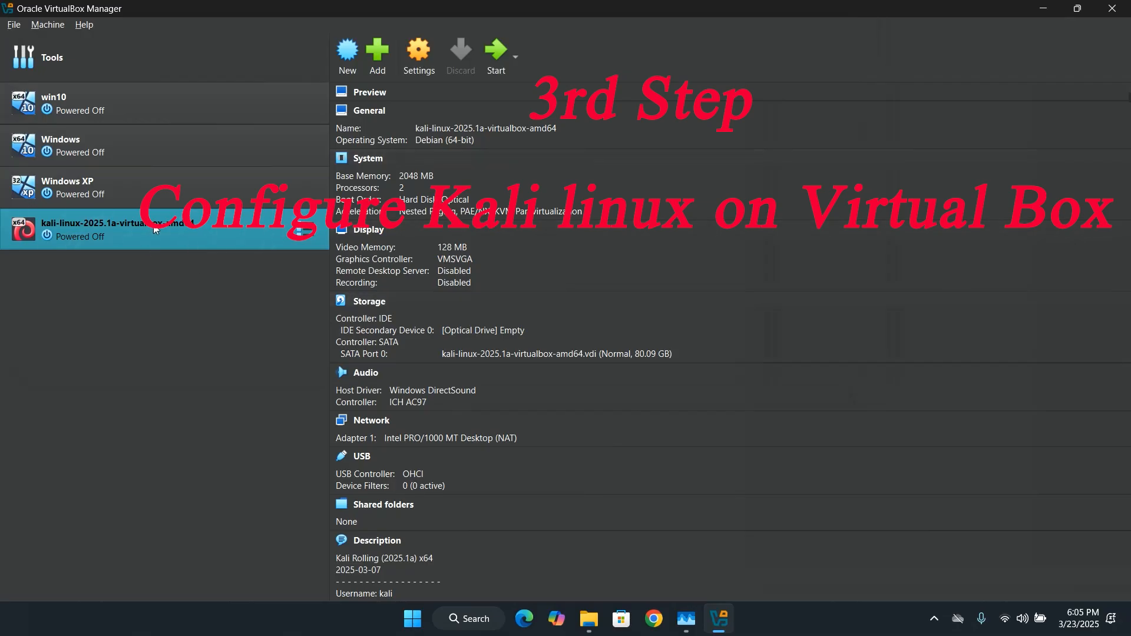
# - Open the settings of the kali-linux-2025.1a-virtualbox-amd64 machine in a maximized window and set its base memory to 4096 MB
pyautogui.click(419, 55)
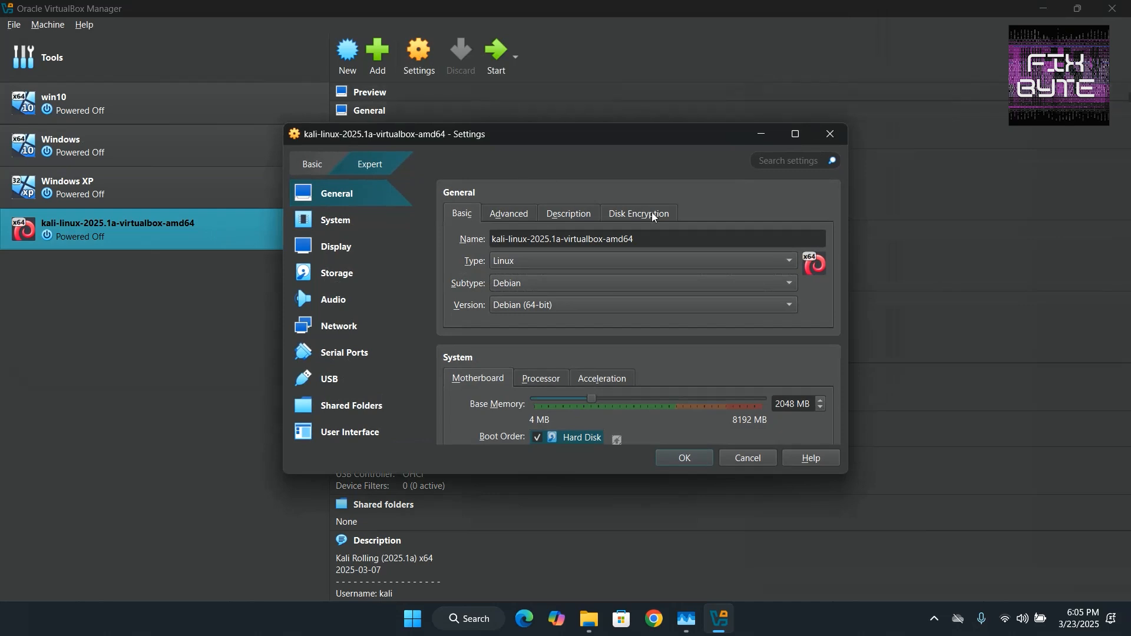
pyautogui.click(793, 134)
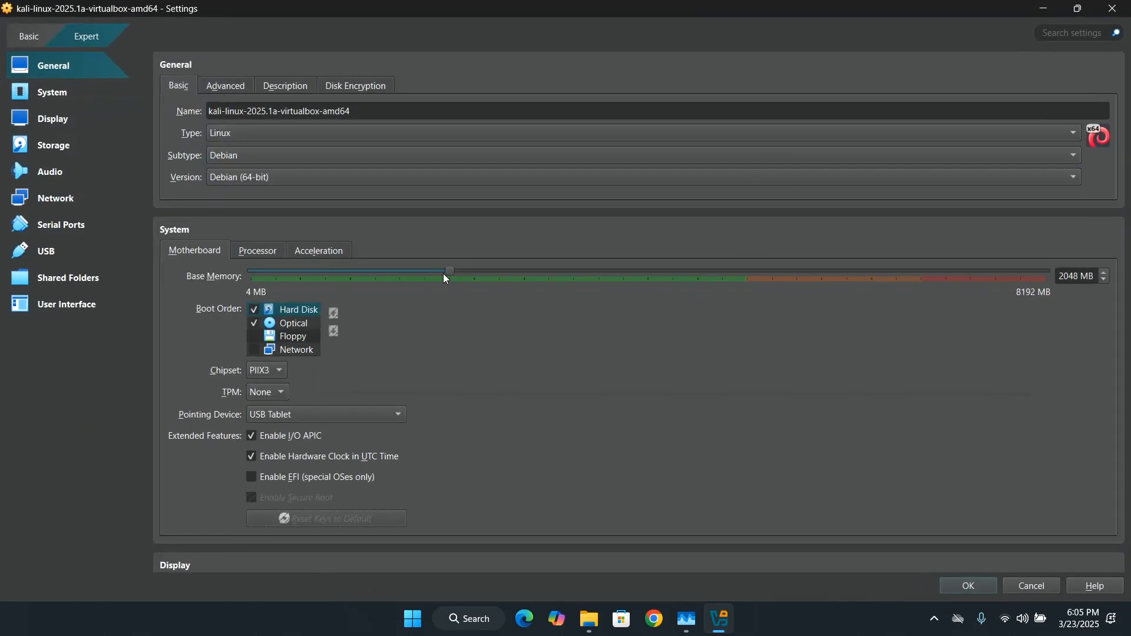
pyautogui.doubleClick(1069, 276)
pyautogui.click(1075, 276)
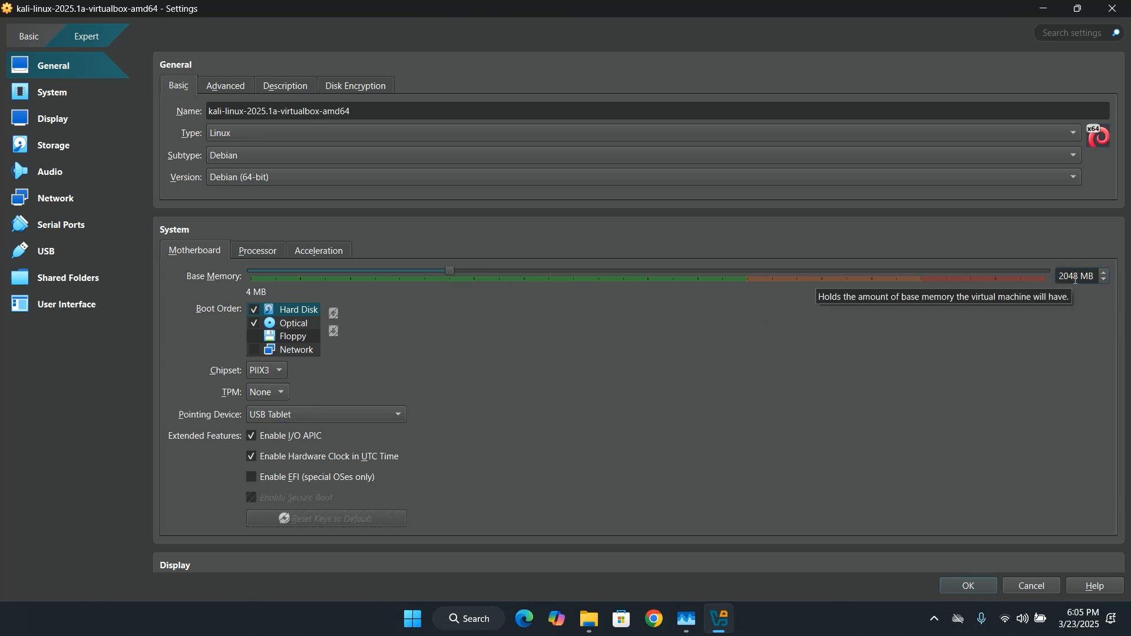
pyautogui.doubleClick(1076, 277)
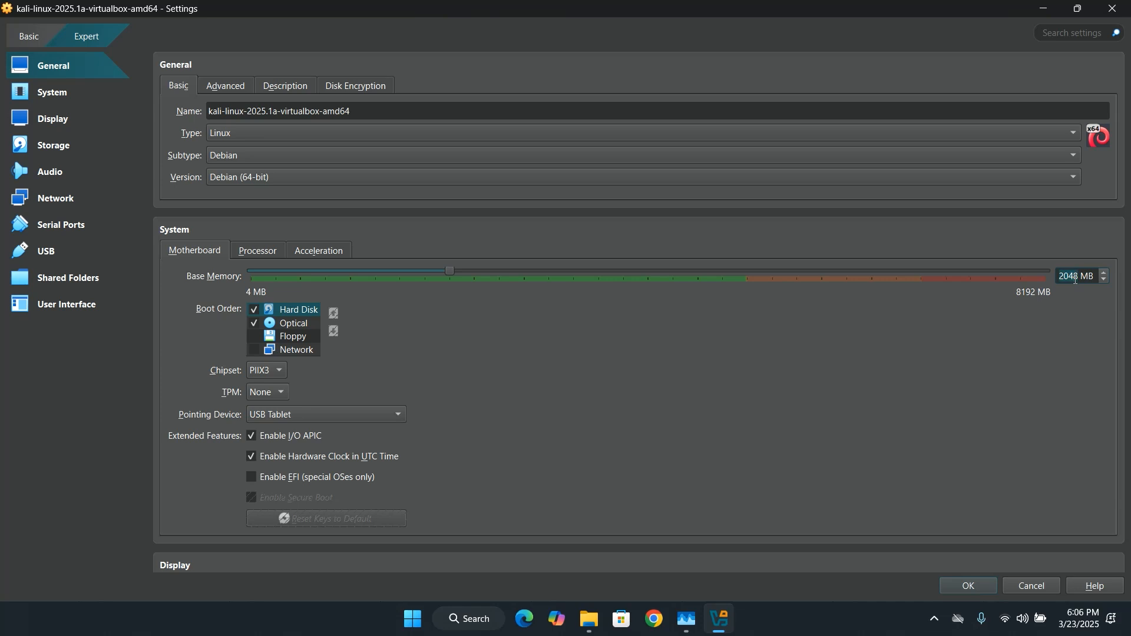
pyautogui.write('4096')
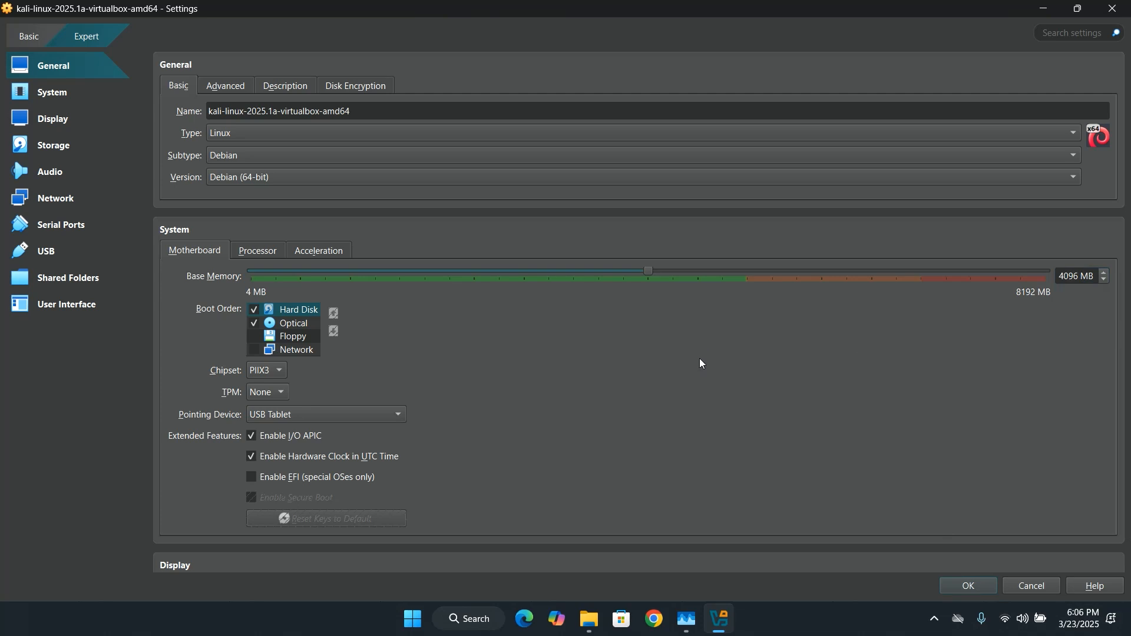
# - Review the processor settings and the storage details of kali-linux-2025.1a-virtualbox-amd64.vdi, then save the machine's settings
pyautogui.click(264, 251)
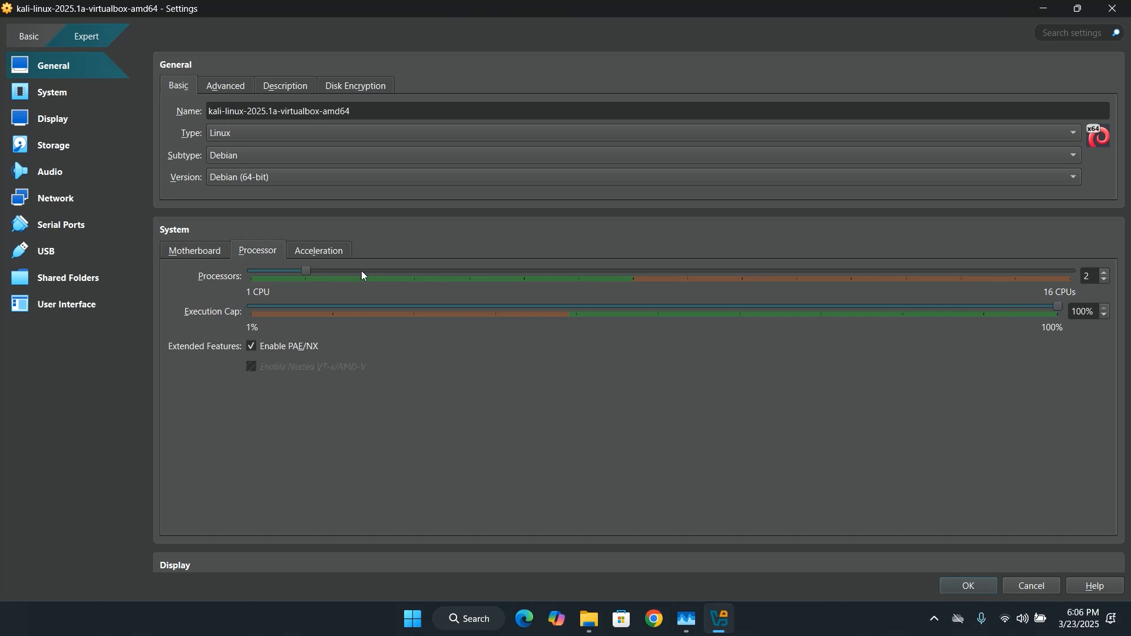
pyautogui.click(195, 251)
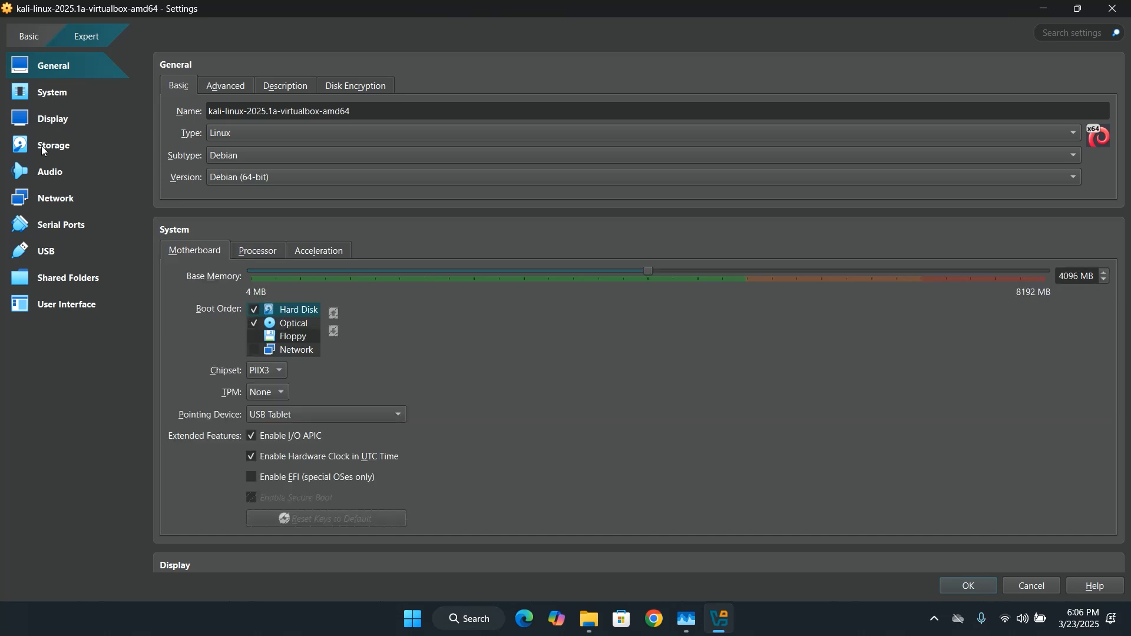
pyautogui.click(42, 146)
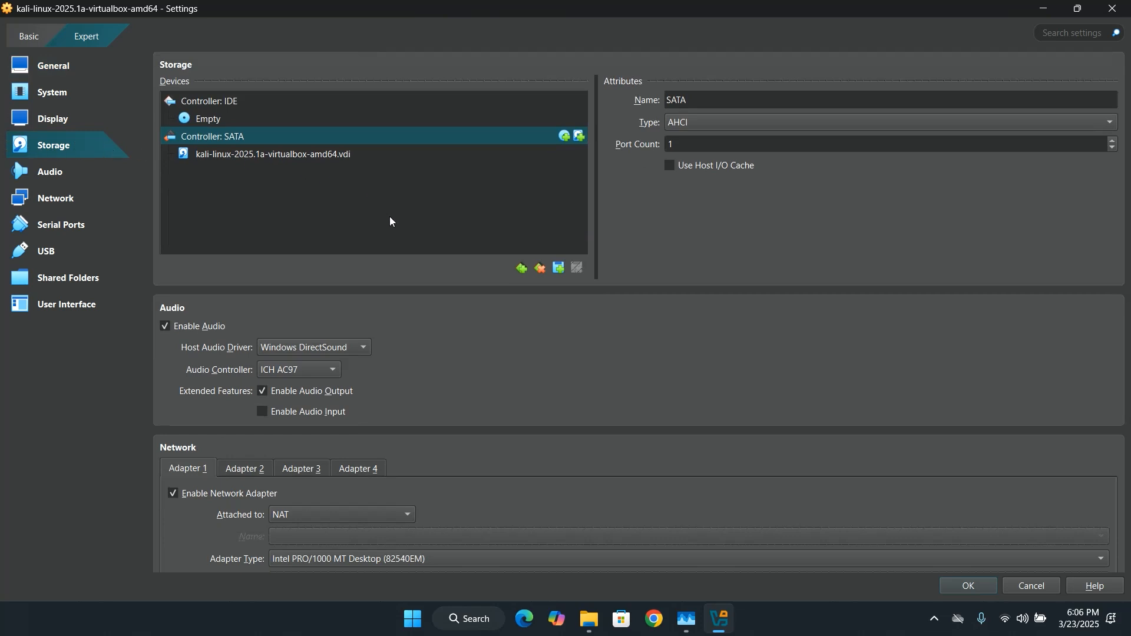
pyautogui.click(314, 156)
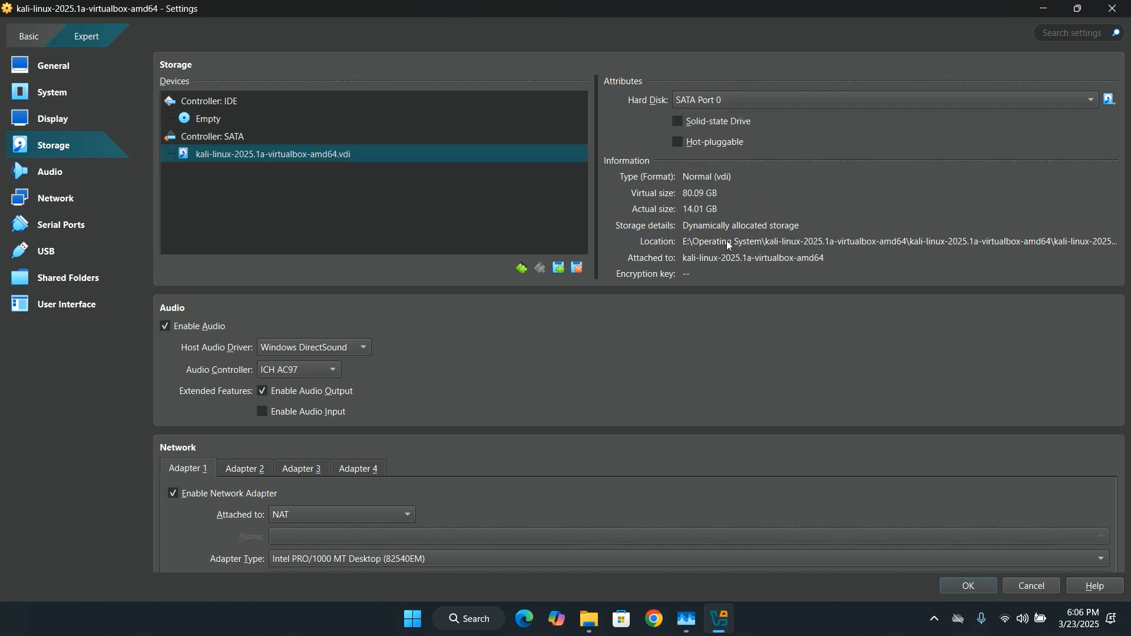
pyautogui.click(969, 586)
# - Start the Kali virtual machine, maximize its window, boot the Kali GNU/Linux entry, and dismiss the keyboard capture and mouse integration notifications
pyautogui.click(497, 59)
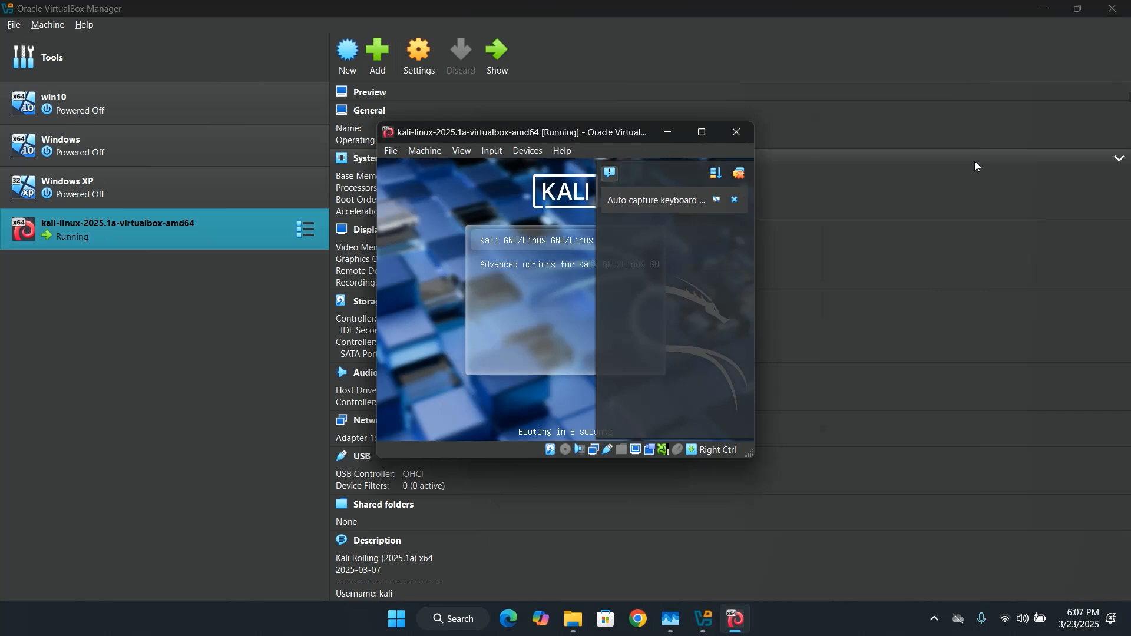
pyautogui.click(702, 133)
pyautogui.click(557, 239)
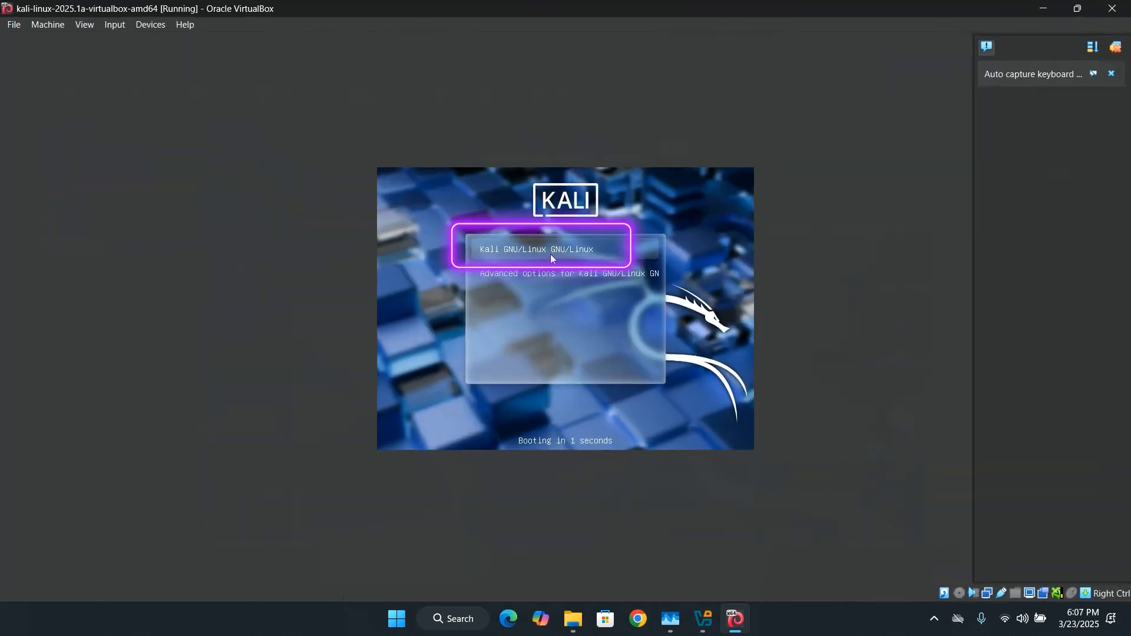
pyautogui.click(530, 408)
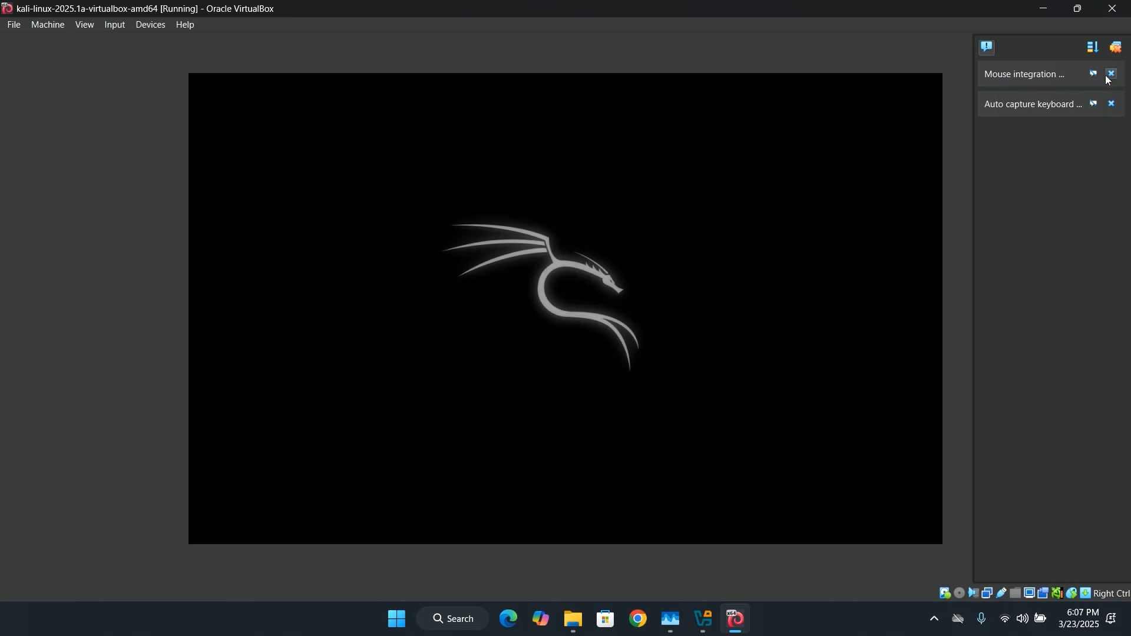
pyautogui.click(1109, 80)
pyautogui.click(1111, 77)
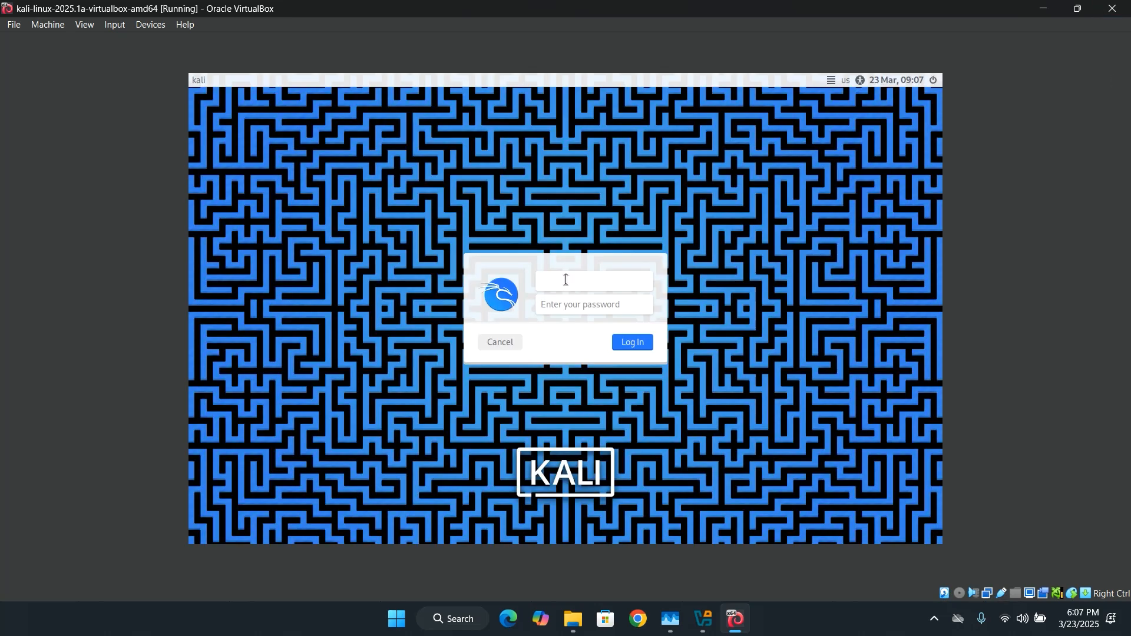
# - Log in to Kali Linux by entering the default username and the account password
pyautogui.write('kali')
pyautogui.click(582, 308)
pyautogui.write('kali')
pyautogui.click(633, 342)
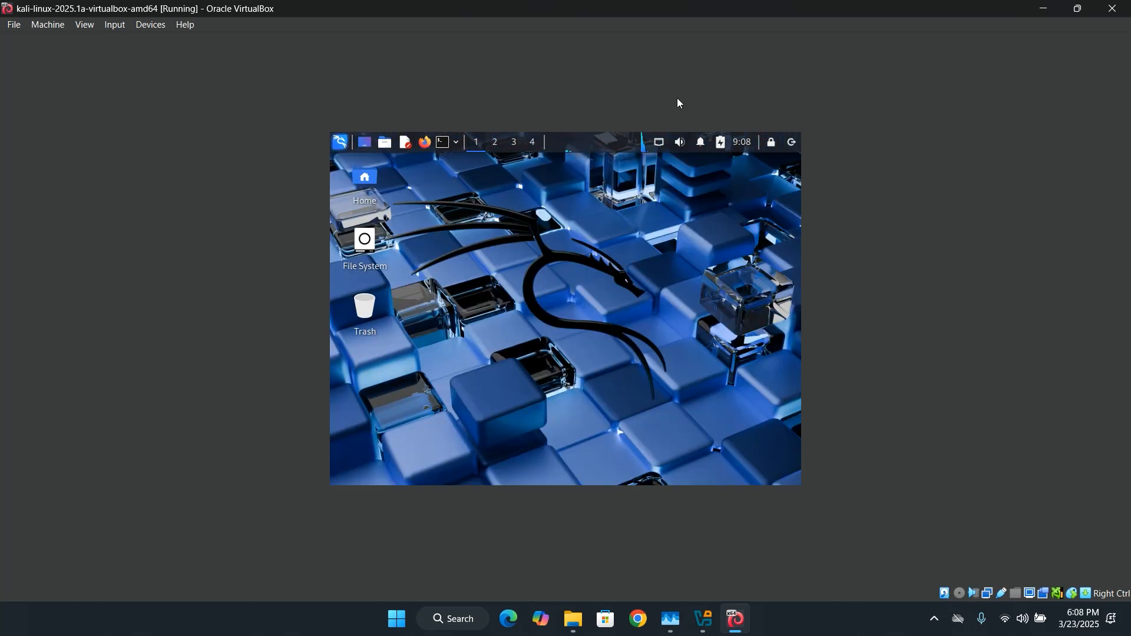
# - Switch the Kali virtual machine's display to full-screen mode and confirm the switch
pyautogui.click(85, 24)
pyautogui.click(156, 47)
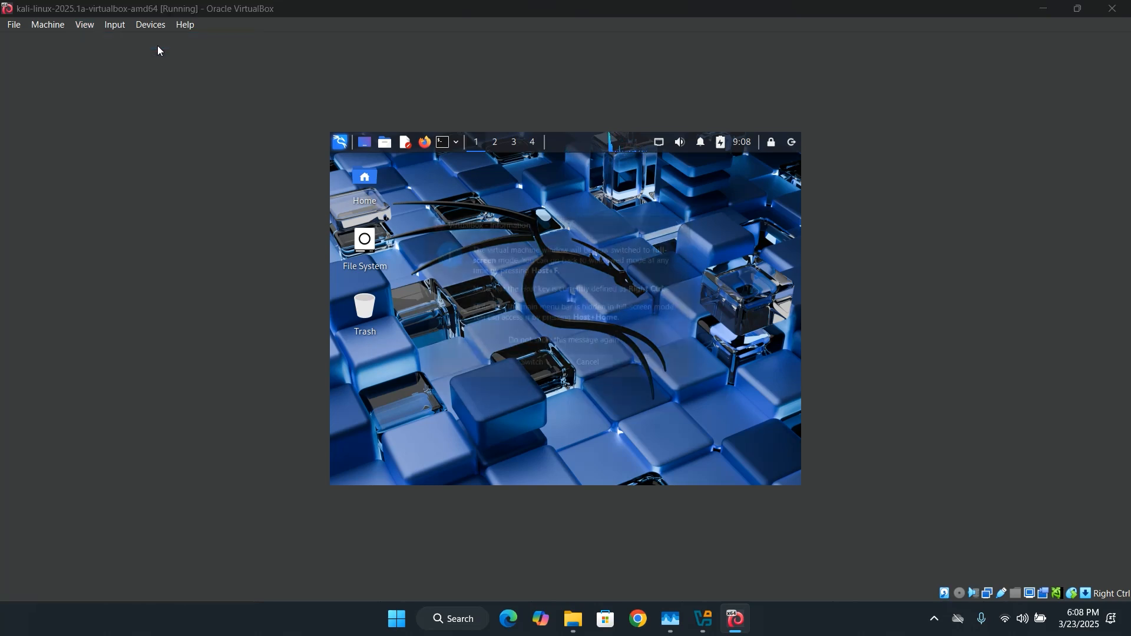
pyautogui.click(529, 365)
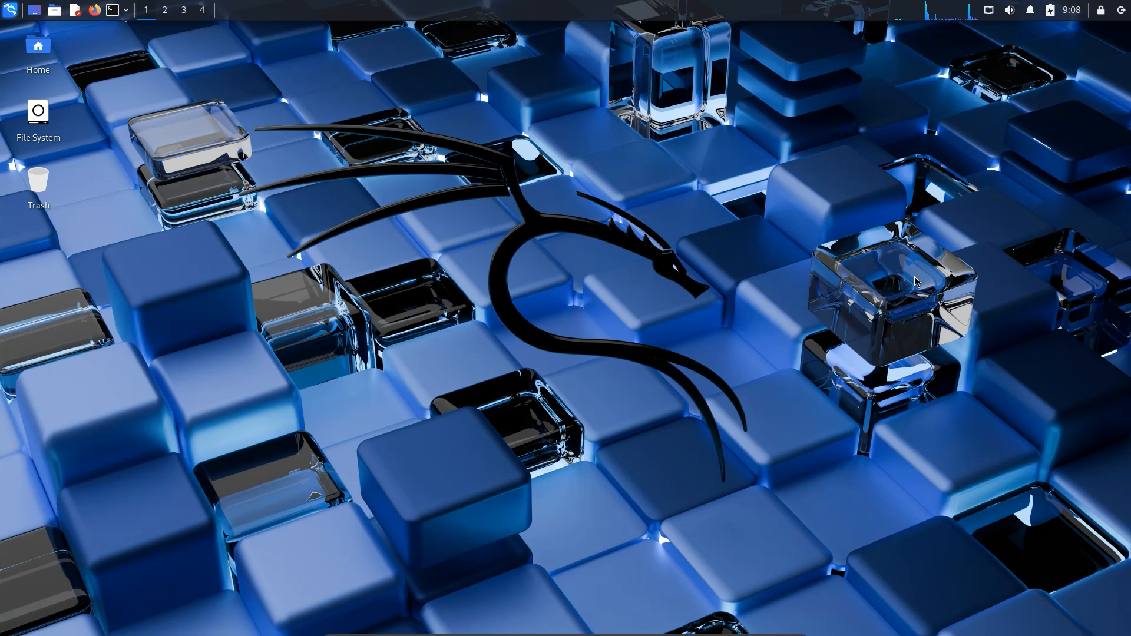
# - View Kali's applications menu and close it, then look at workspace 2 and return to workspace 1
pyautogui.click(10, 11)
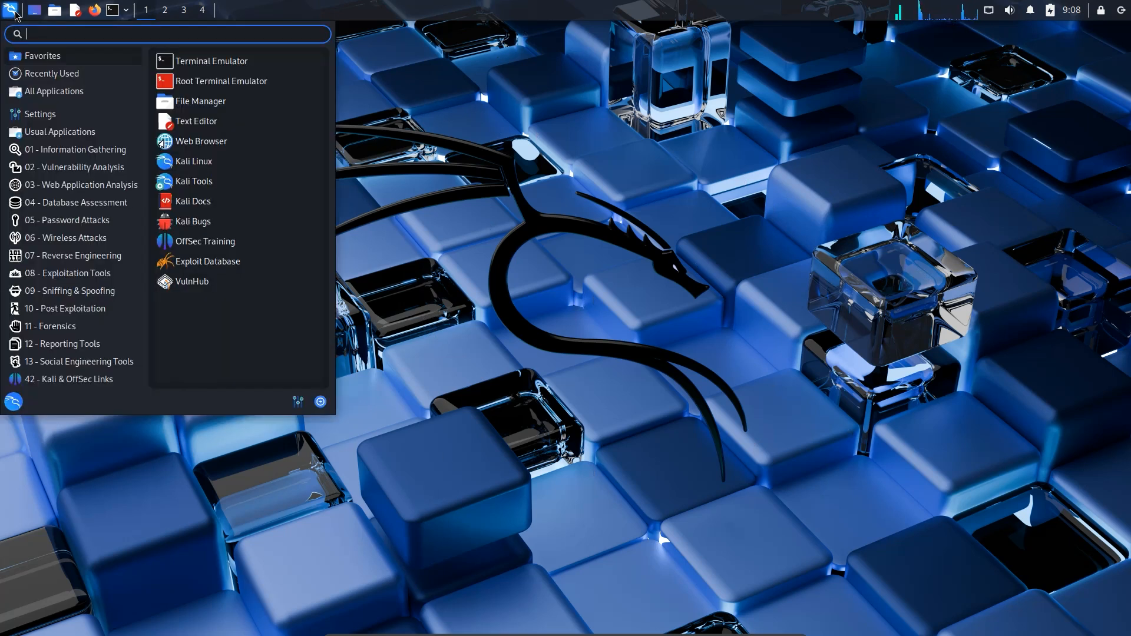
pyautogui.click(699, 407)
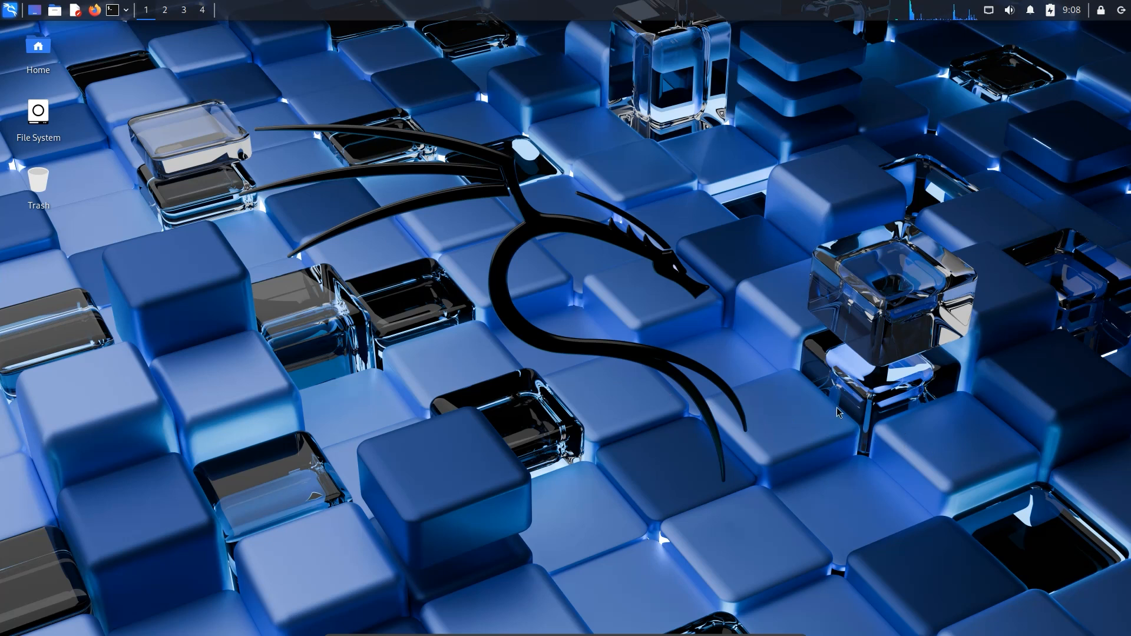
pyautogui.click(163, 6)
pyautogui.click(146, 10)
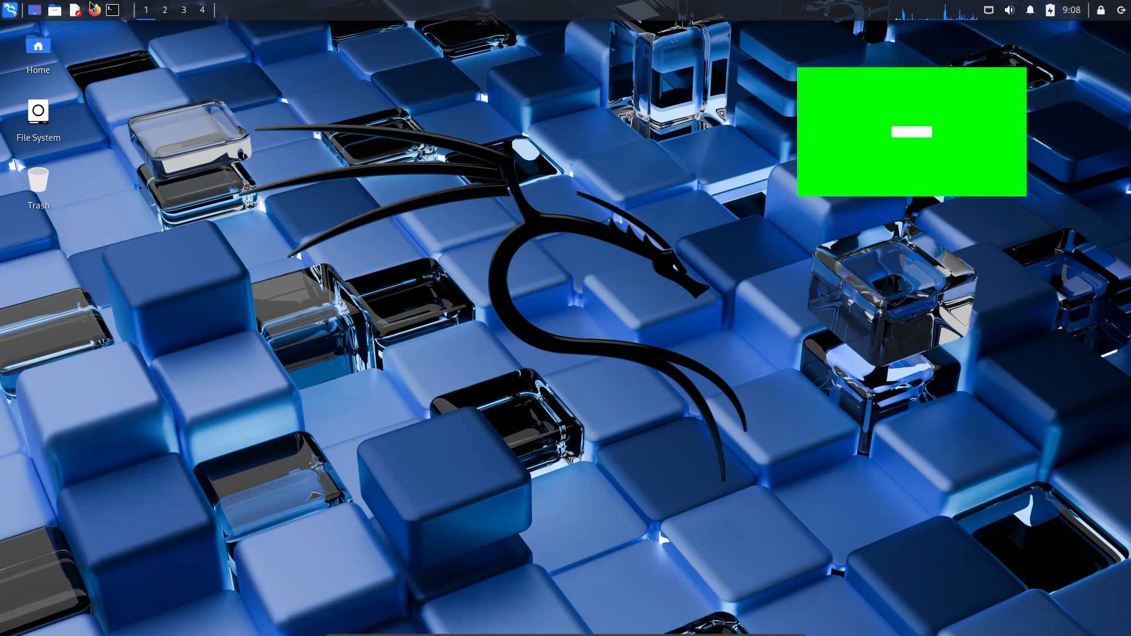